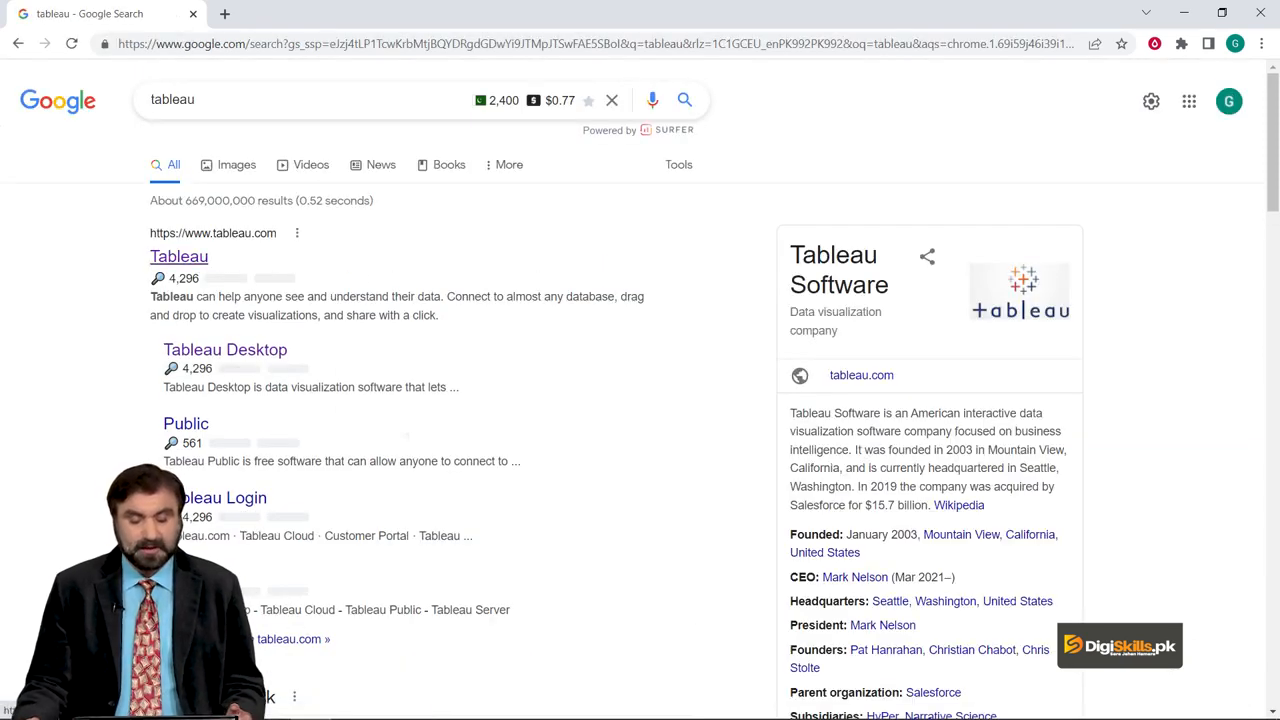
Open the official Tableau website from the search results and go to its free trial page
{"action": "left_click", "coordinate": [180, 257]}
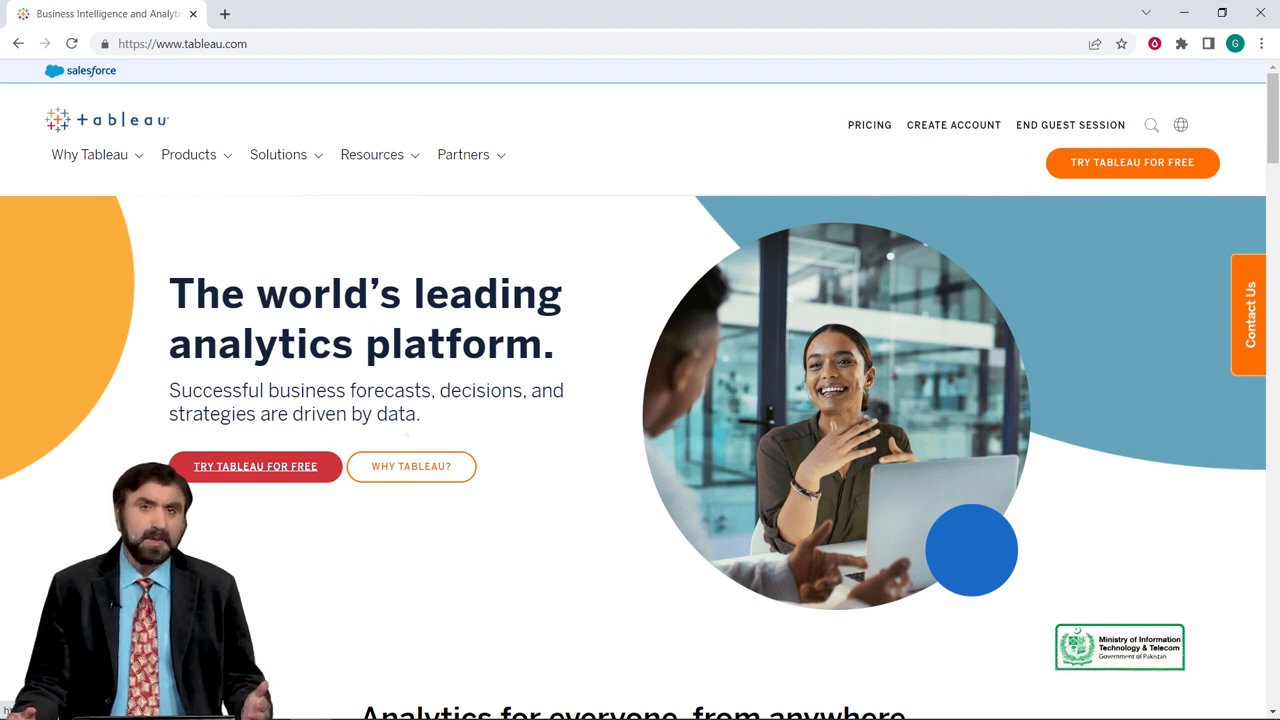
{"action": "left_click", "coordinate": [255, 466]}
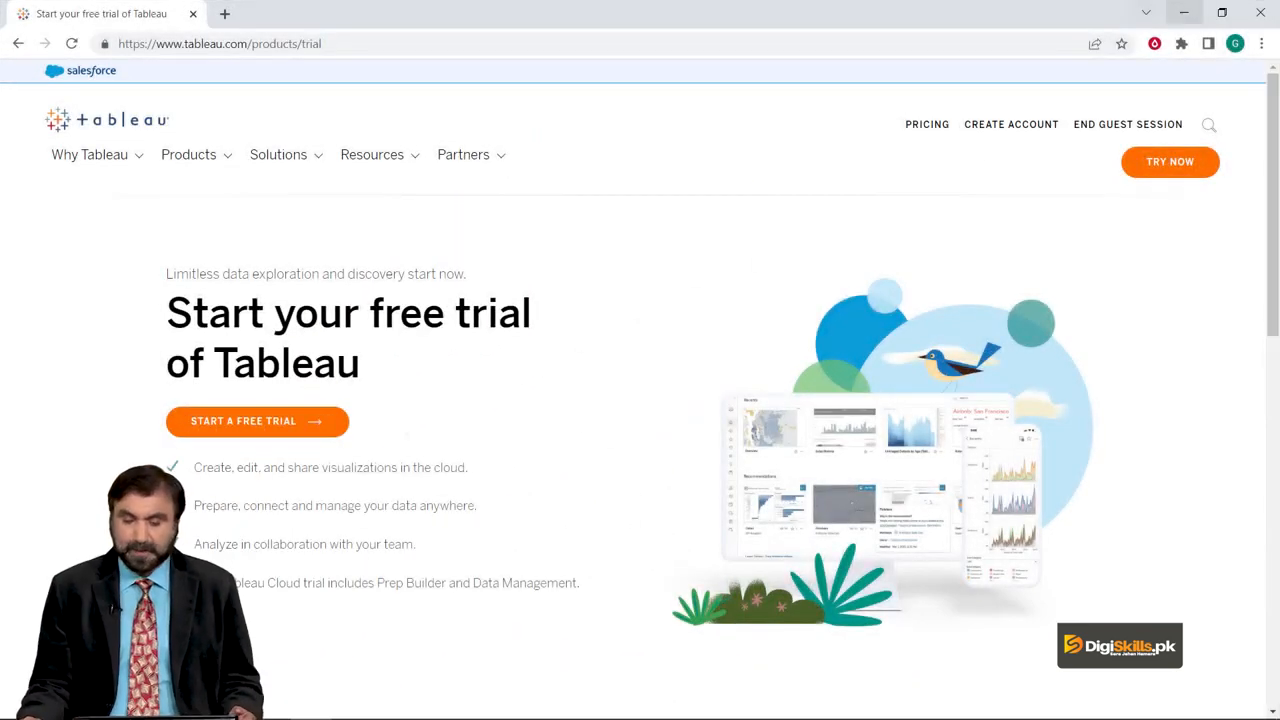
Switch to the desktop, launch Tableau 2022.1, continue the trial and close the extra Book1 window
{"action": "left_click", "coordinate": [1184, 13]}
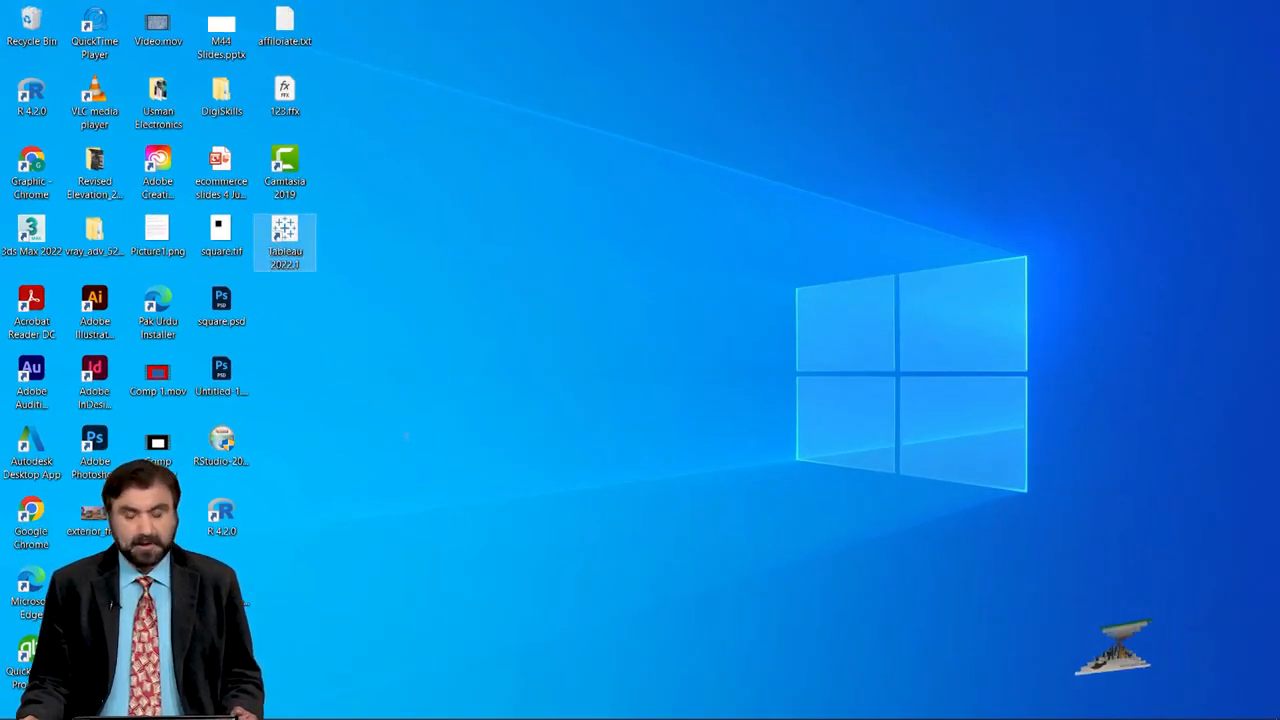
{"action": "key", "text": "Return"}
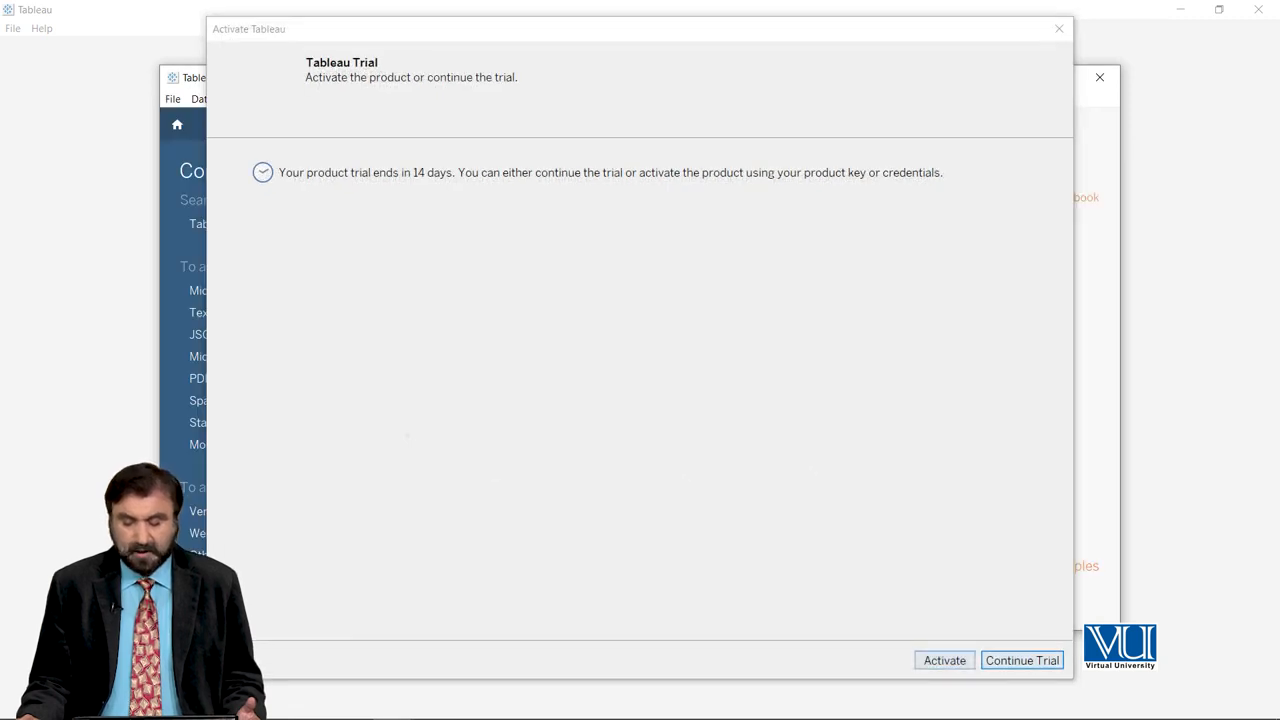
{"action": "left_click", "coordinate": [1022, 660]}
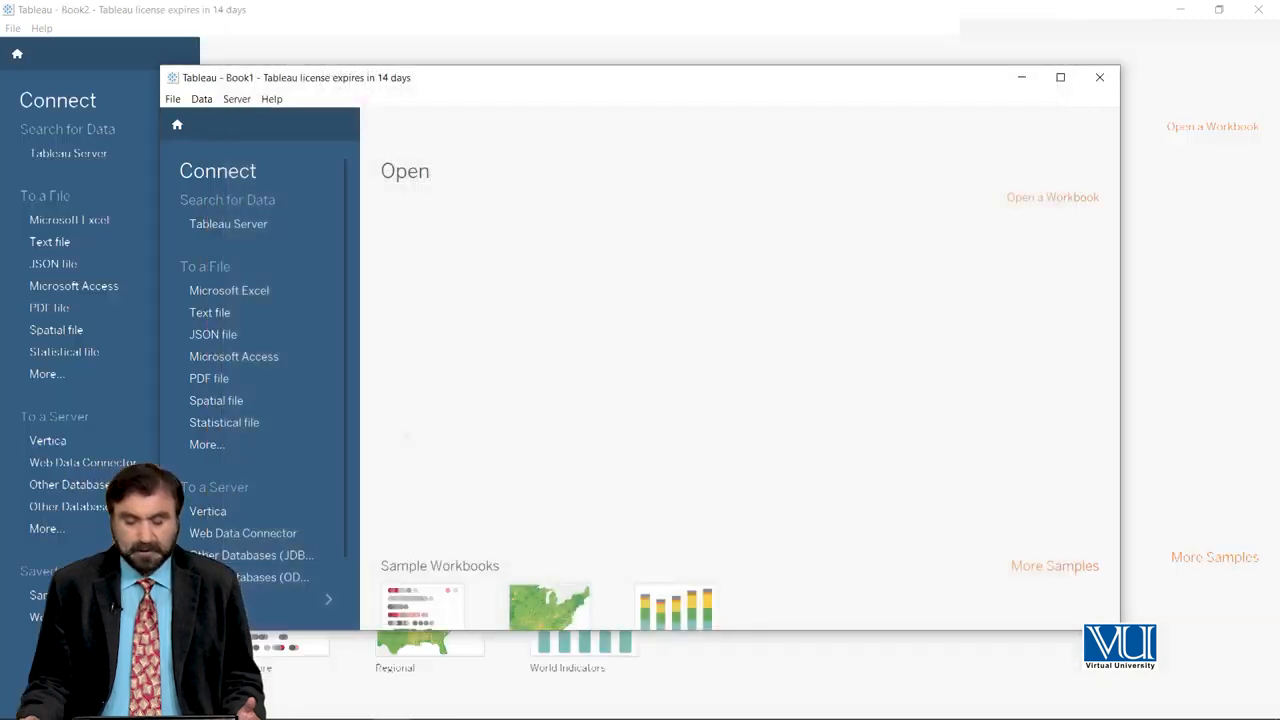
{"action": "left_click", "coordinate": [1100, 78]}
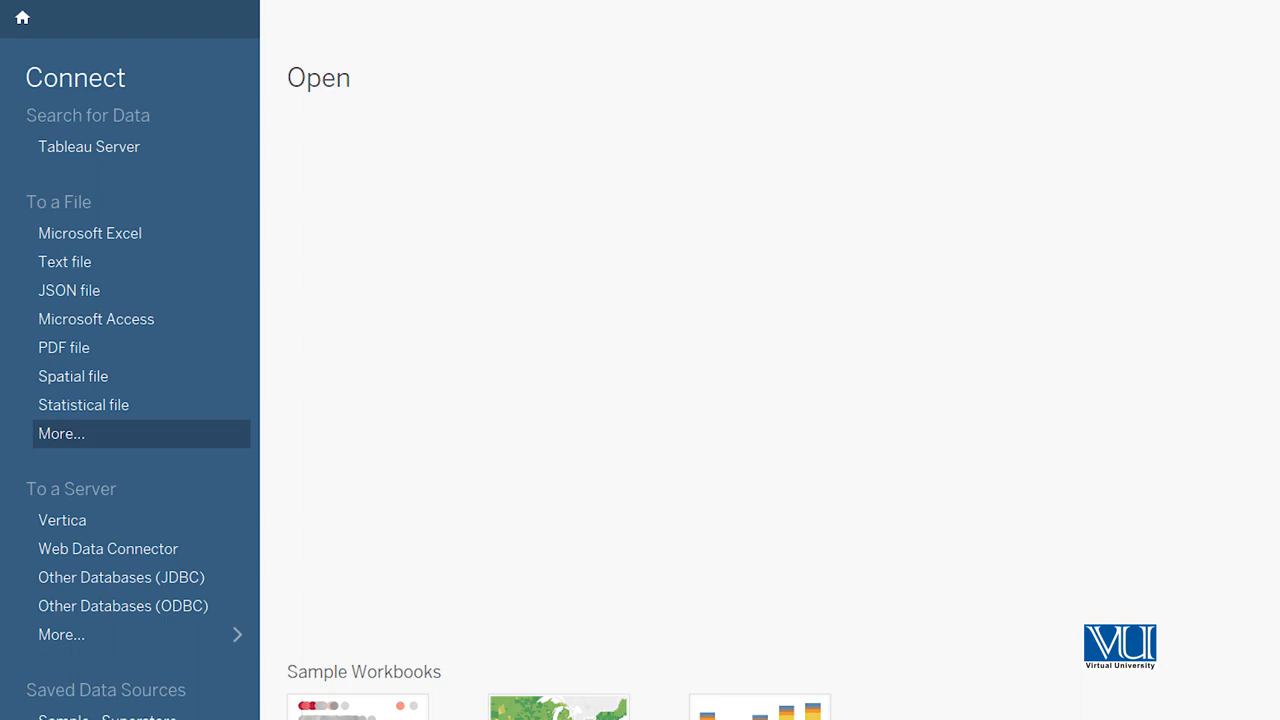
Open the Sample - Superstore saved data source and inspect the People table's options in its data model
{"action": "scroll", "coordinate": [640, 360], "scroll_direction": "down", "scroll_amount": 3}
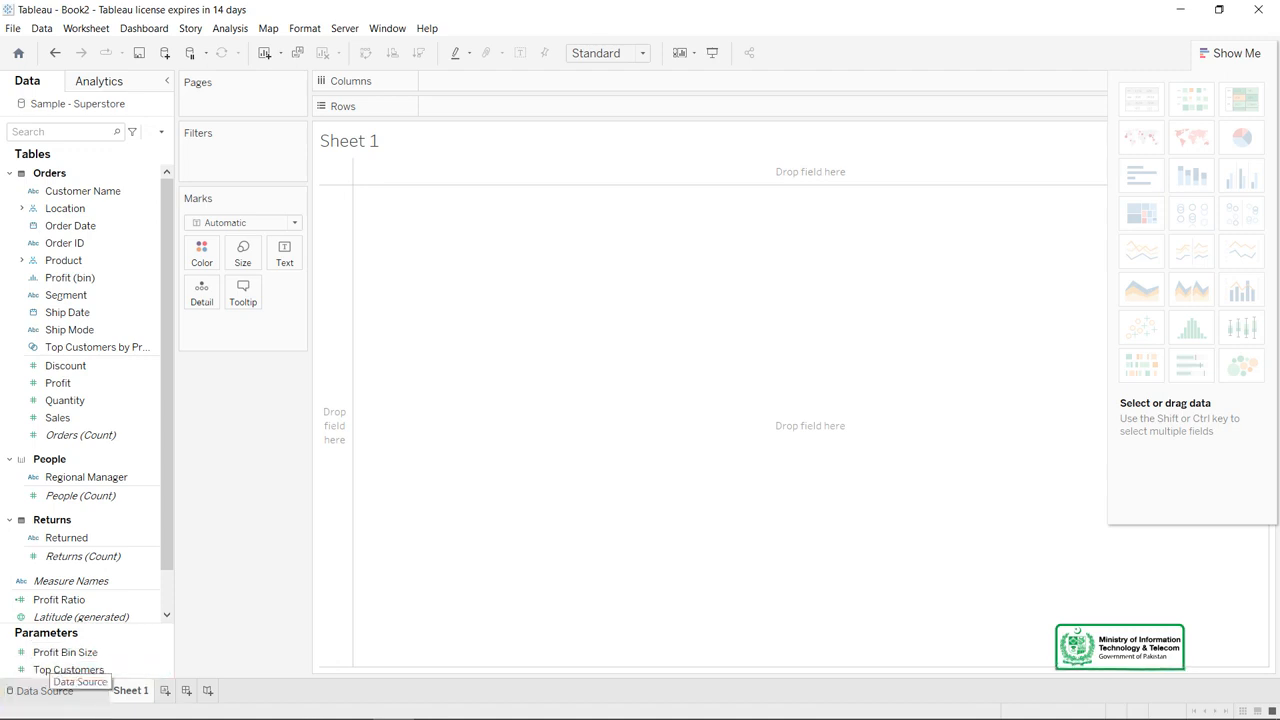
{"action": "left_click", "coordinate": [44, 690]}
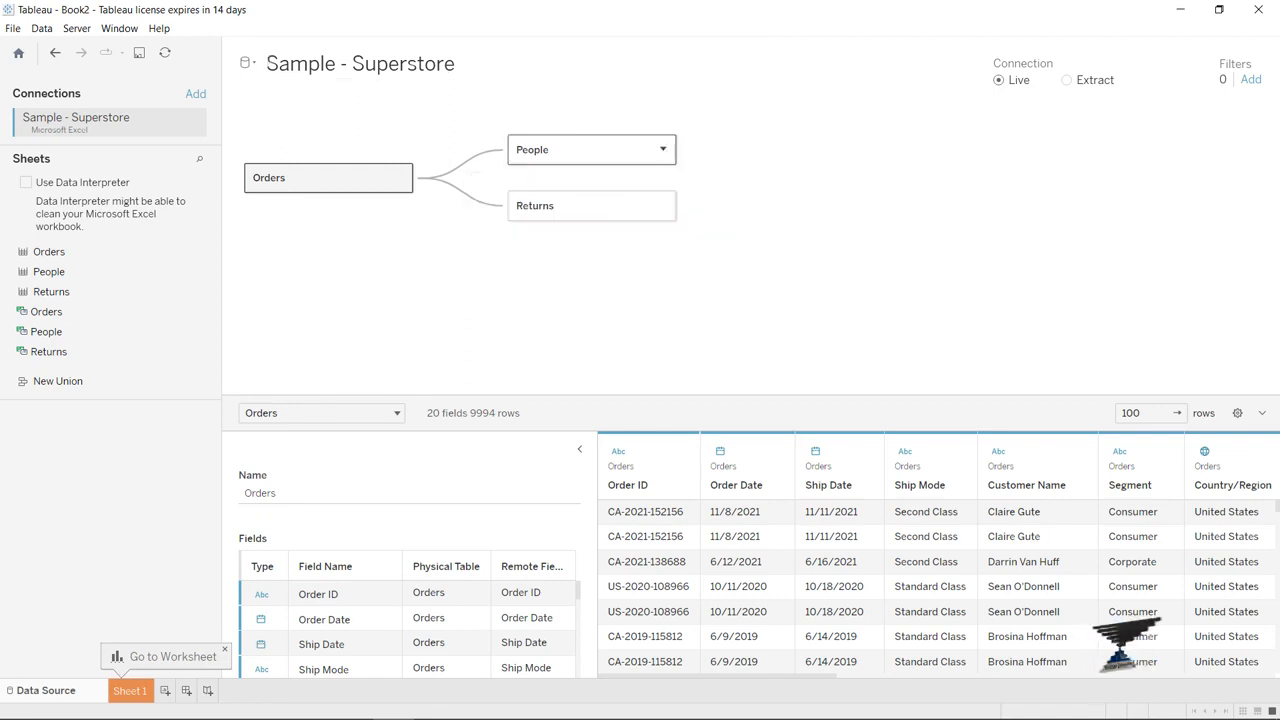
{"action": "left_click", "coordinate": [662, 149]}
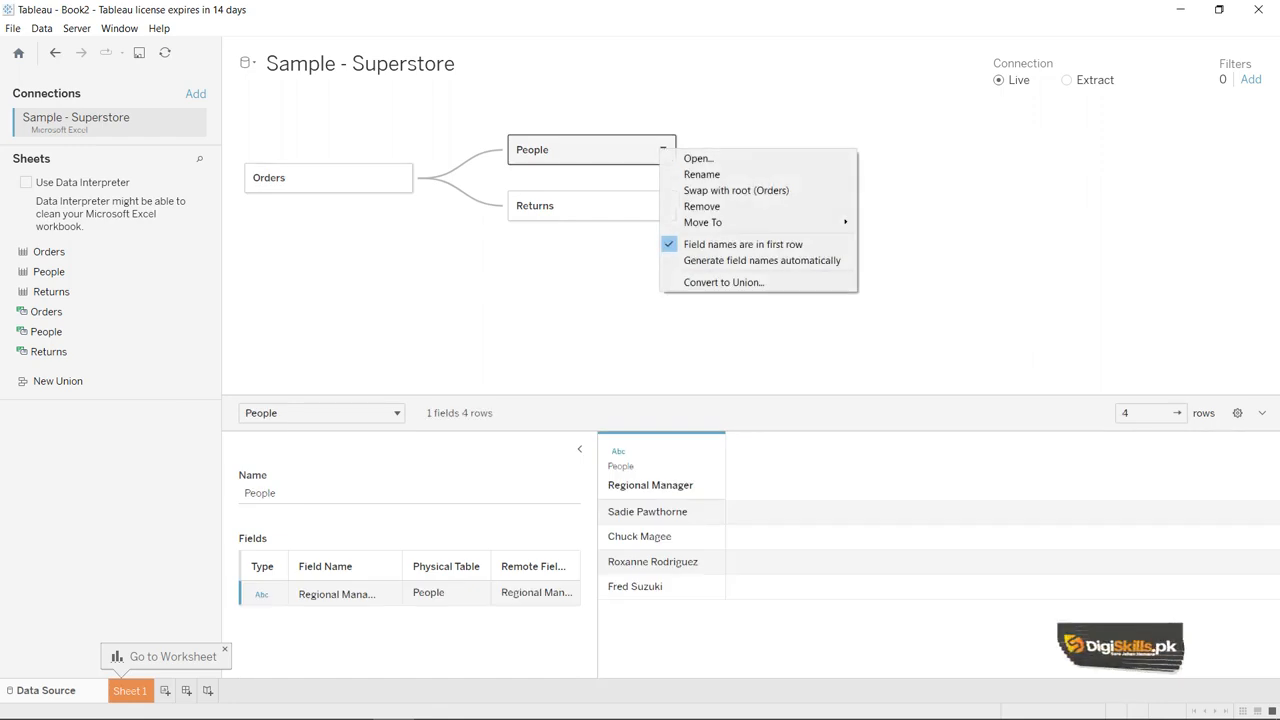
{"action": "key", "text": "Escape"}
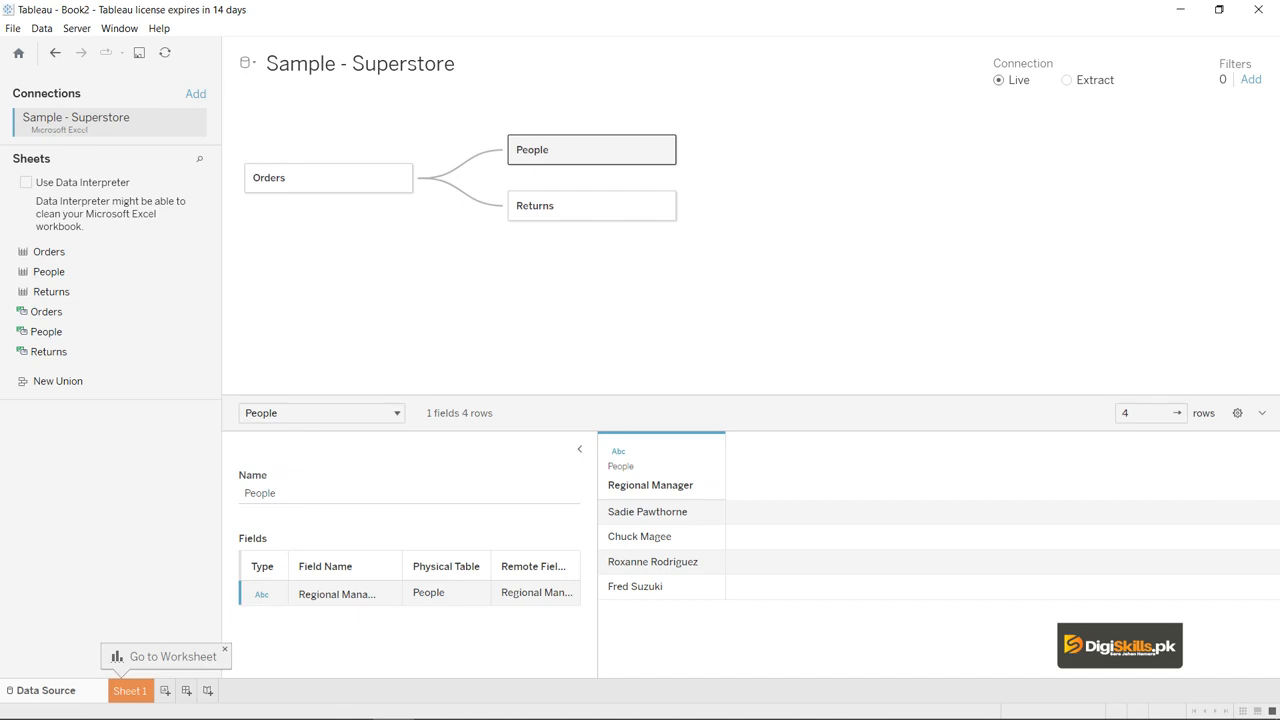
Return to Sheet 1 and add a new blank worksheet to the workbook
{"action": "left_click", "coordinate": [130, 690]}
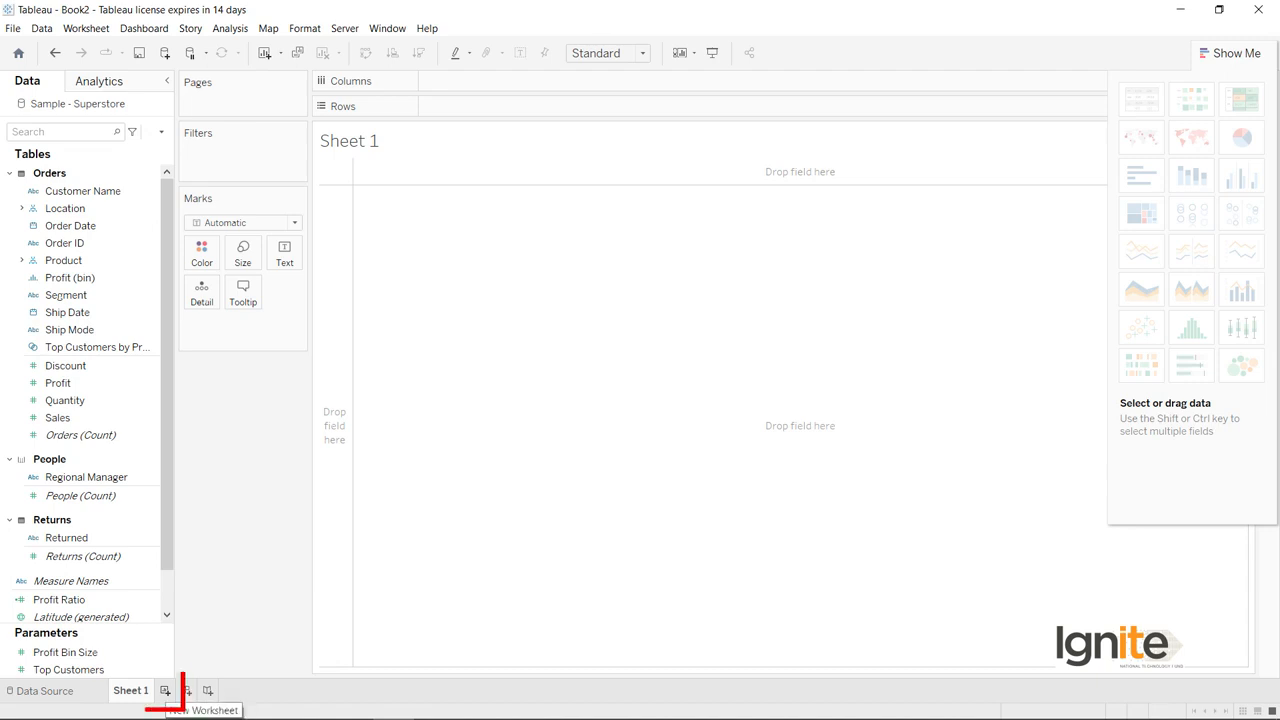
{"action": "left_click", "coordinate": [165, 690]}
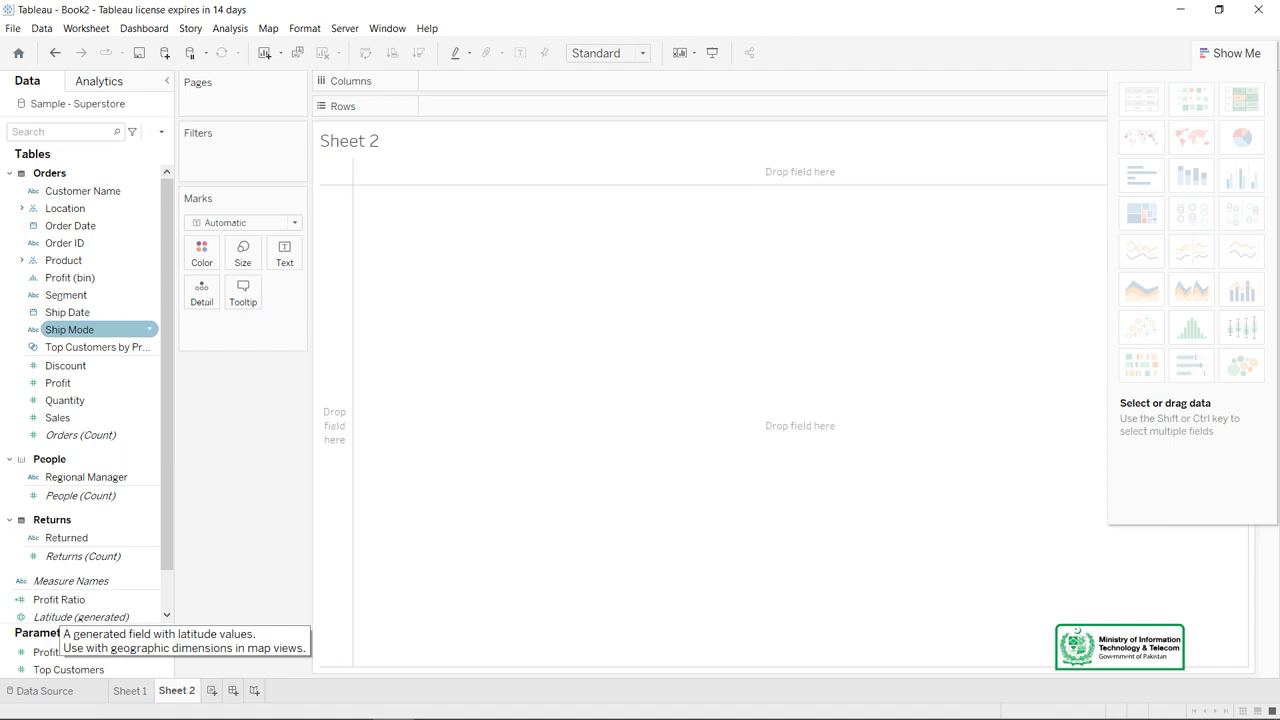
Examine the field options available for Ship Mode and Segment in the Orders table
{"action": "left_click", "coordinate": [147, 330]}
{"action": "right_click", "coordinate": [147, 330]}
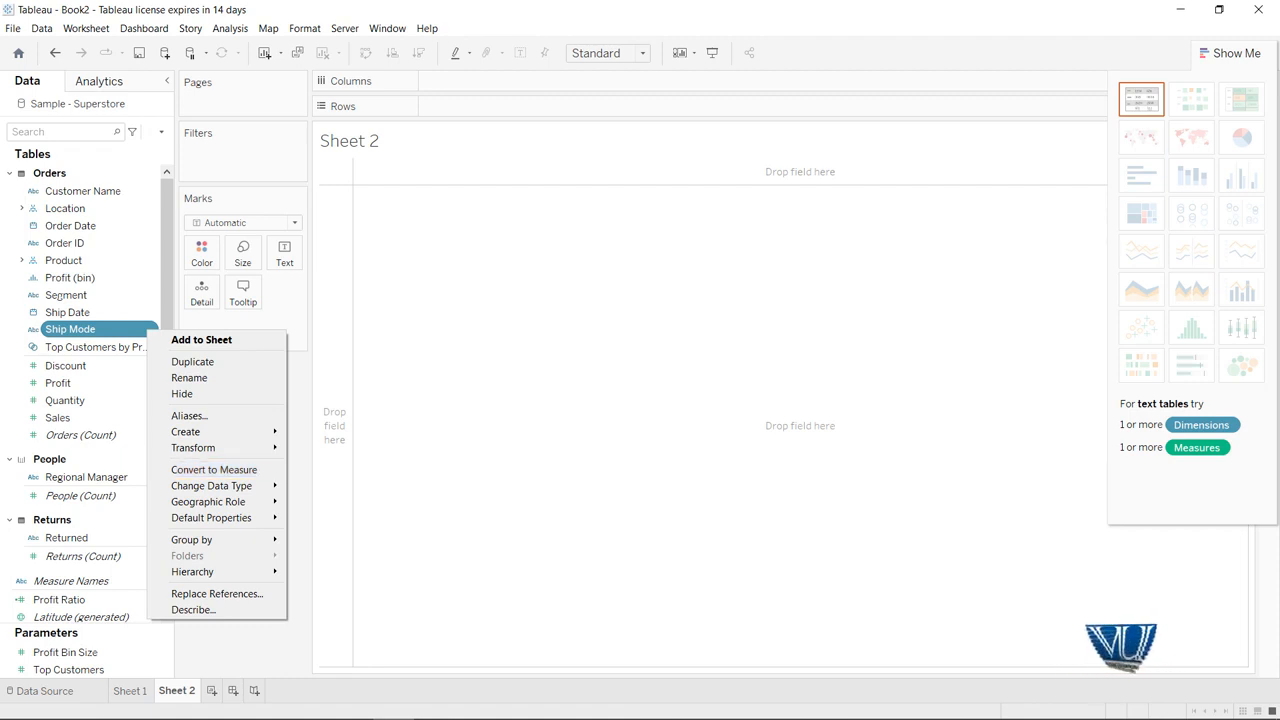
{"action": "mouse_move", "coordinate": [225, 486]}
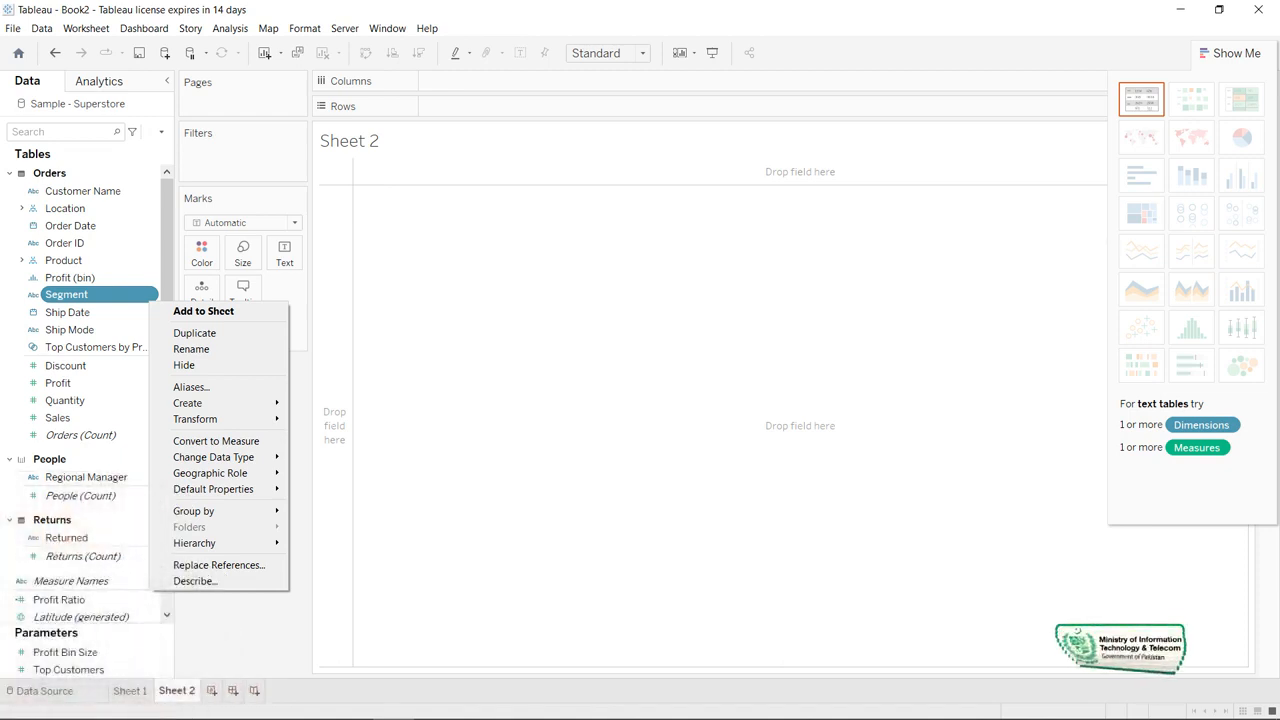
{"action": "left_click", "coordinate": [98, 329]}
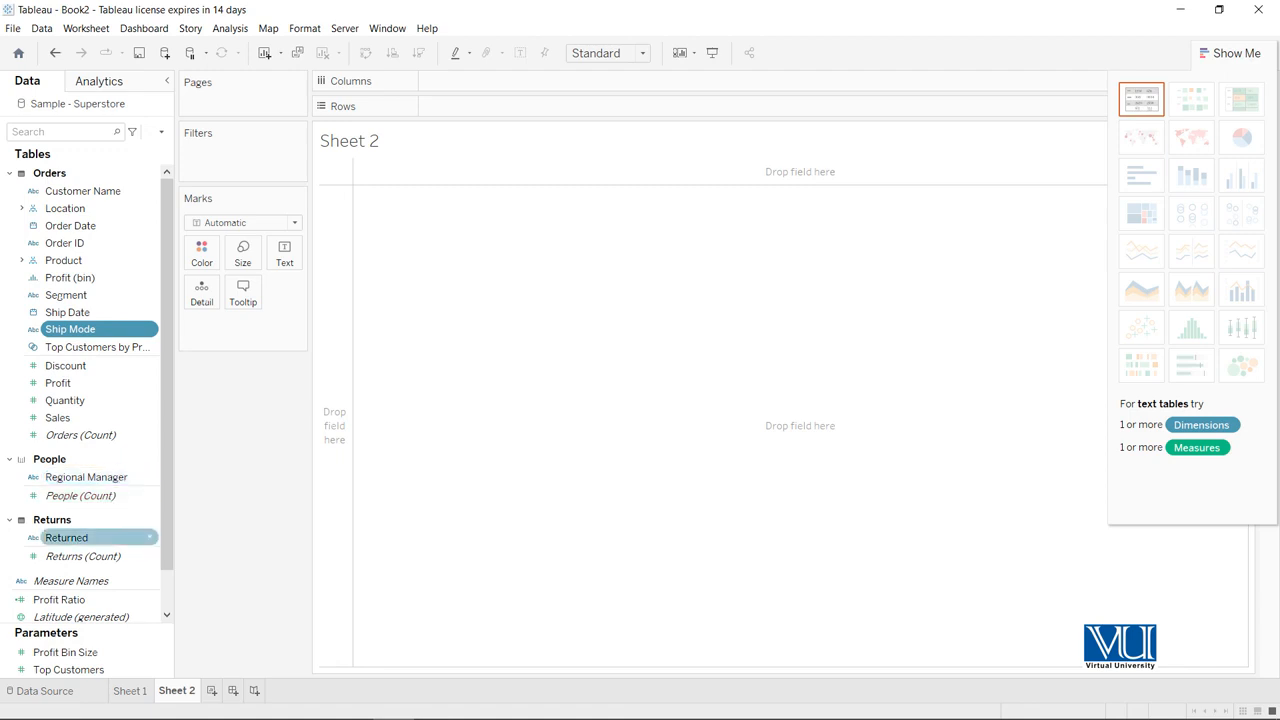
{"action": "left_click", "coordinate": [68, 538]}
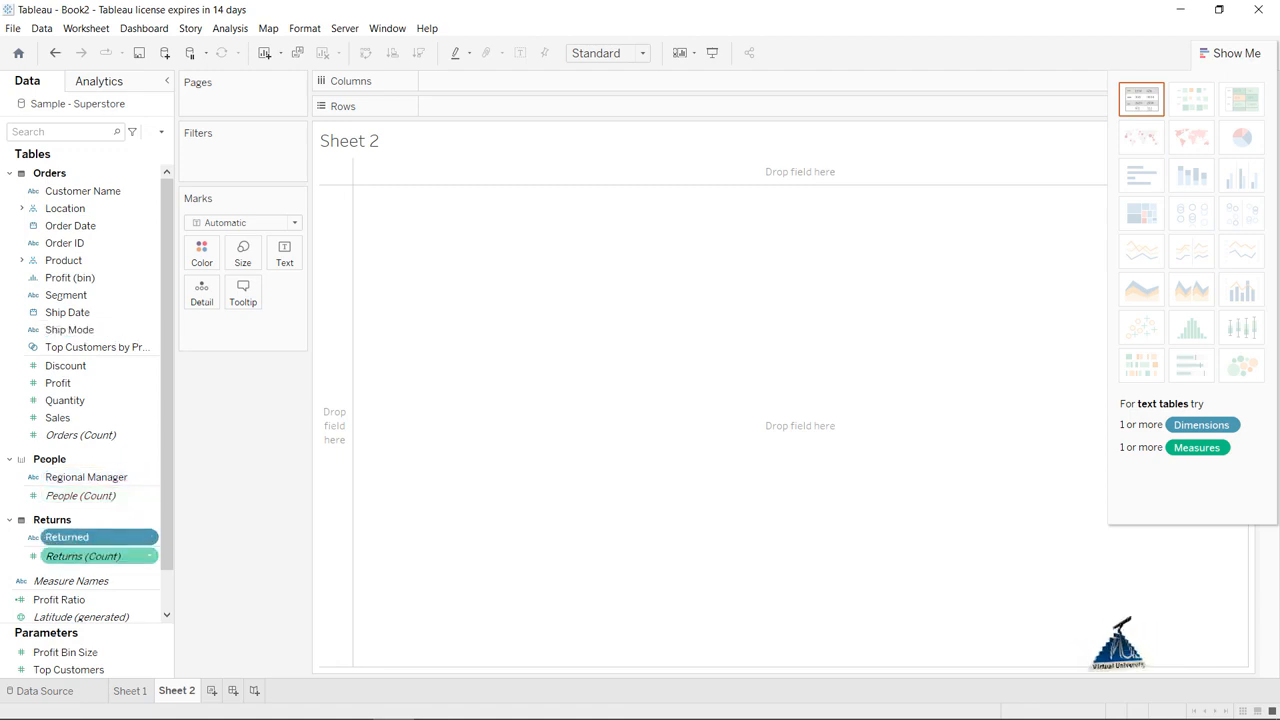
{"action": "left_click", "coordinate": [90, 295]}
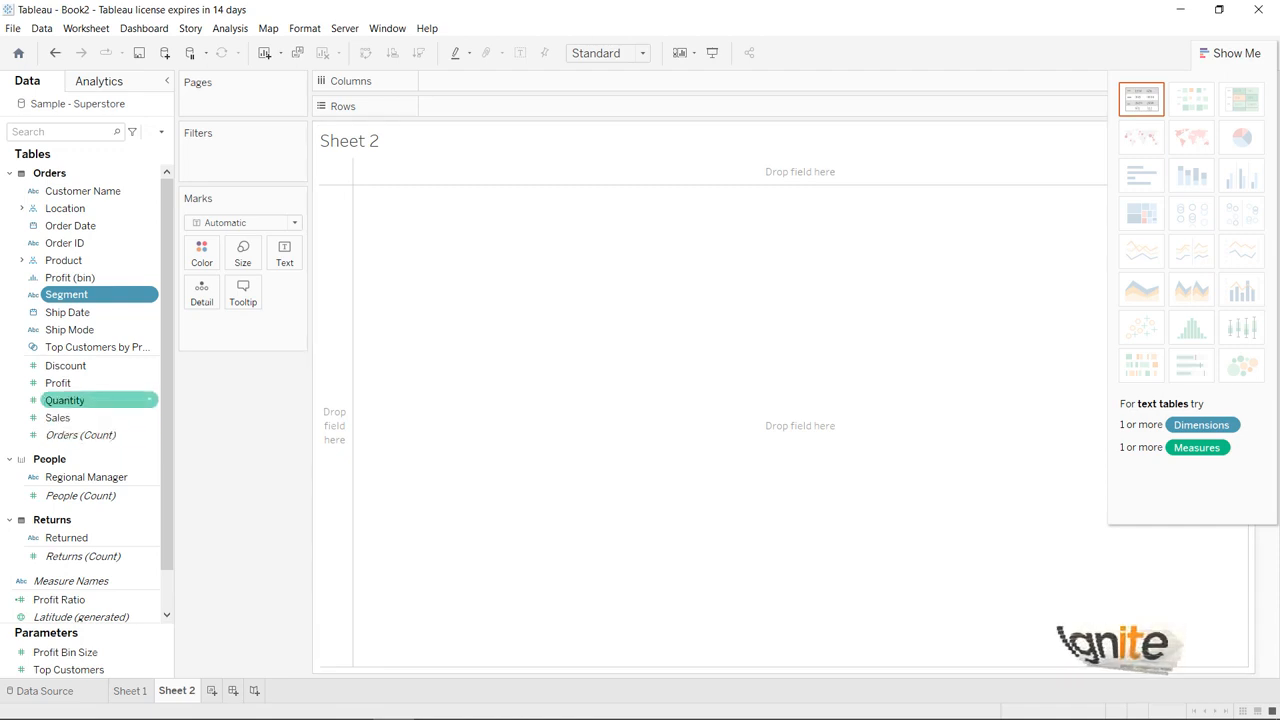
Create a bar chart of the Profit measure and move SUM(Profit) from Columns to Rows
{"action": "left_click", "coordinate": [58, 382]}
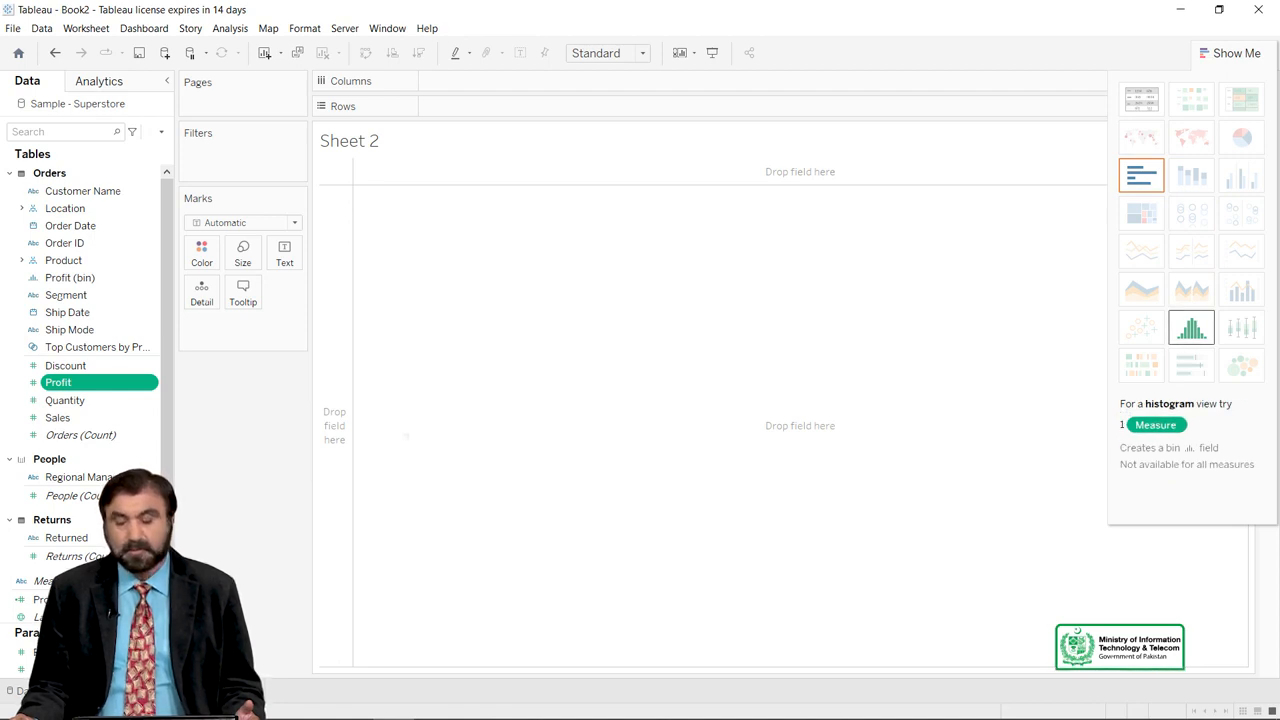
{"action": "left_click", "coordinate": [1141, 175]}
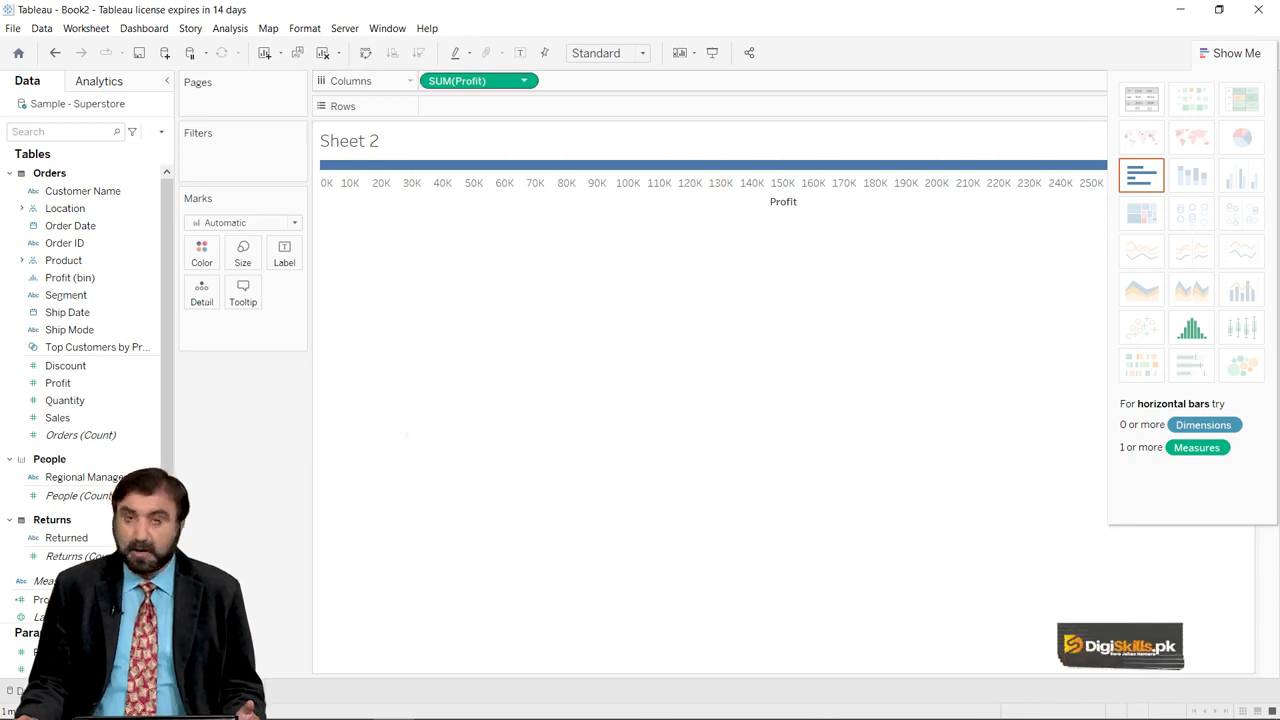
{"action": "left_click_drag", "start_coordinate": [478, 81], "coordinate": [478, 106]}
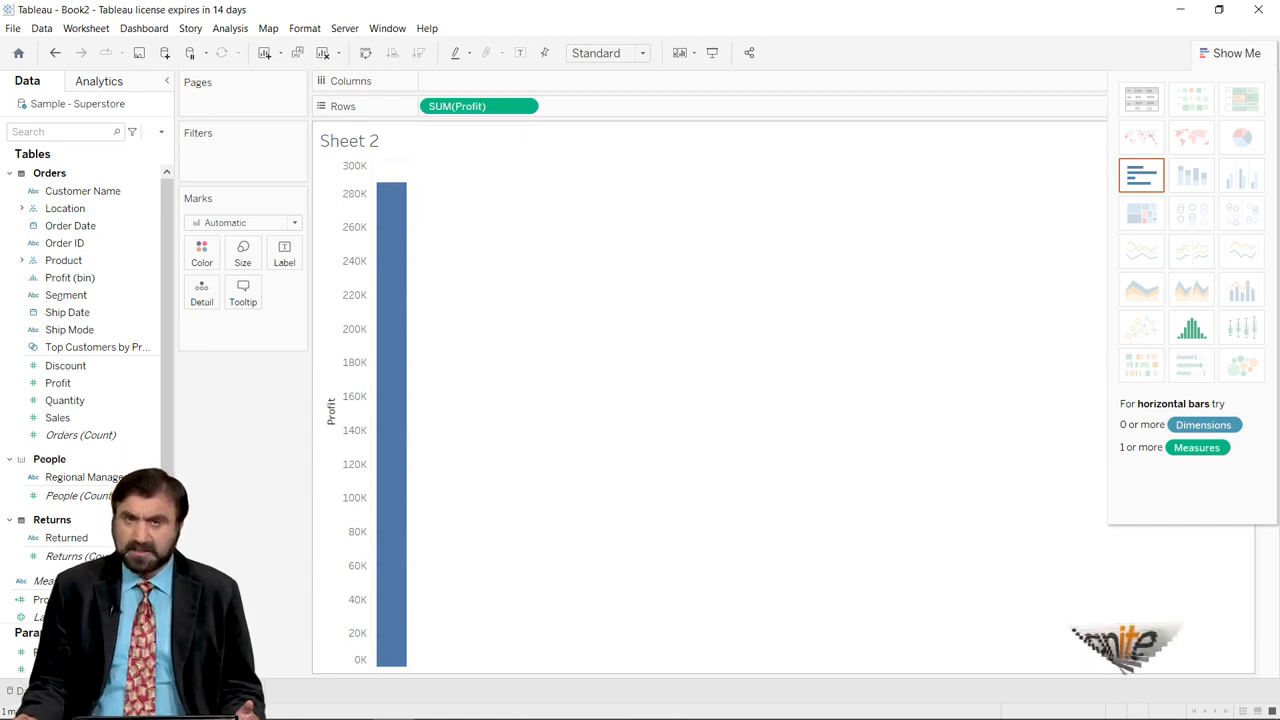
Place the Segment field on Columns to split the profit bar by segment
{"action": "mouse_move", "coordinate": [394, 366]}
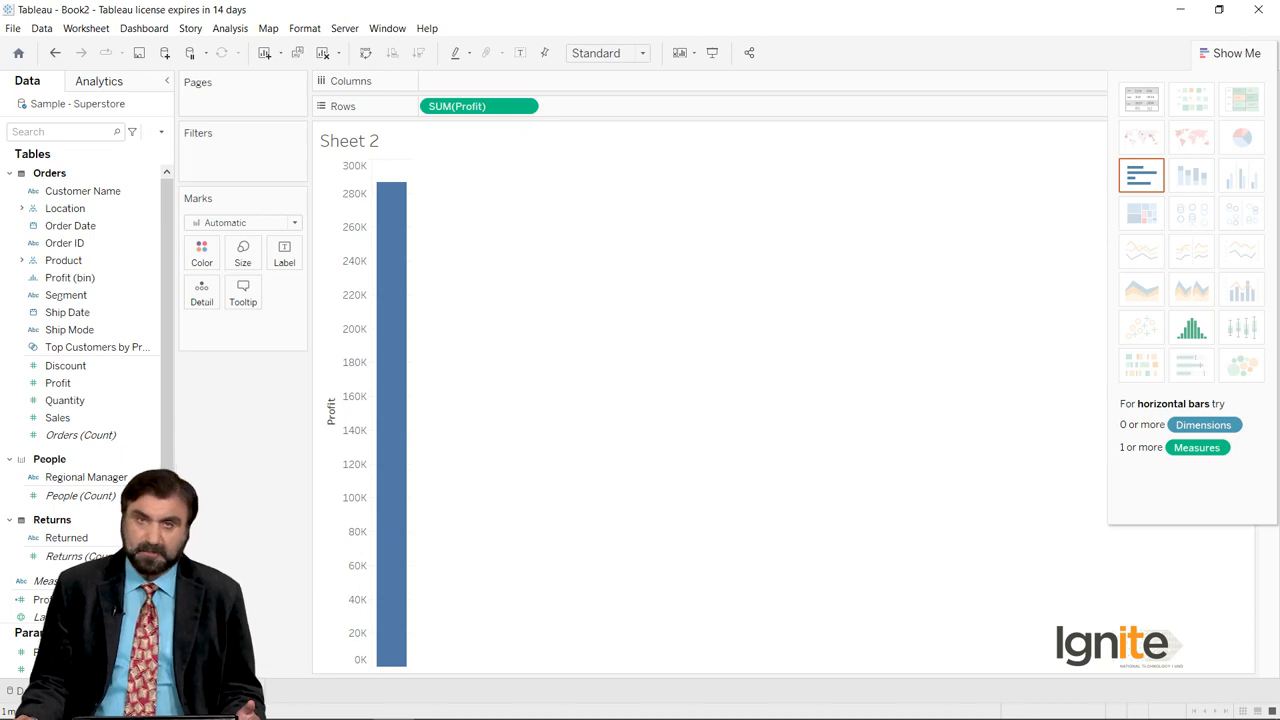
{"action": "left_click", "coordinate": [66, 312]}
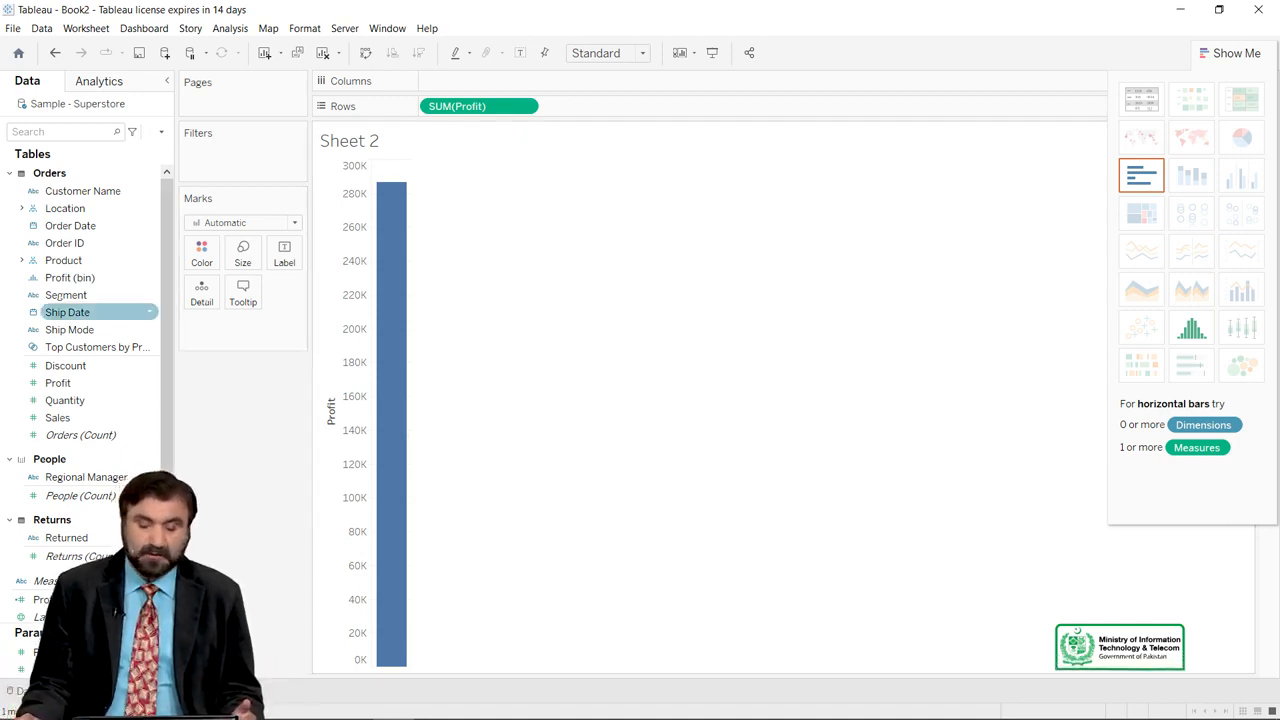
{"action": "left_click_drag", "start_coordinate": [66, 295], "coordinate": [449, 81]}
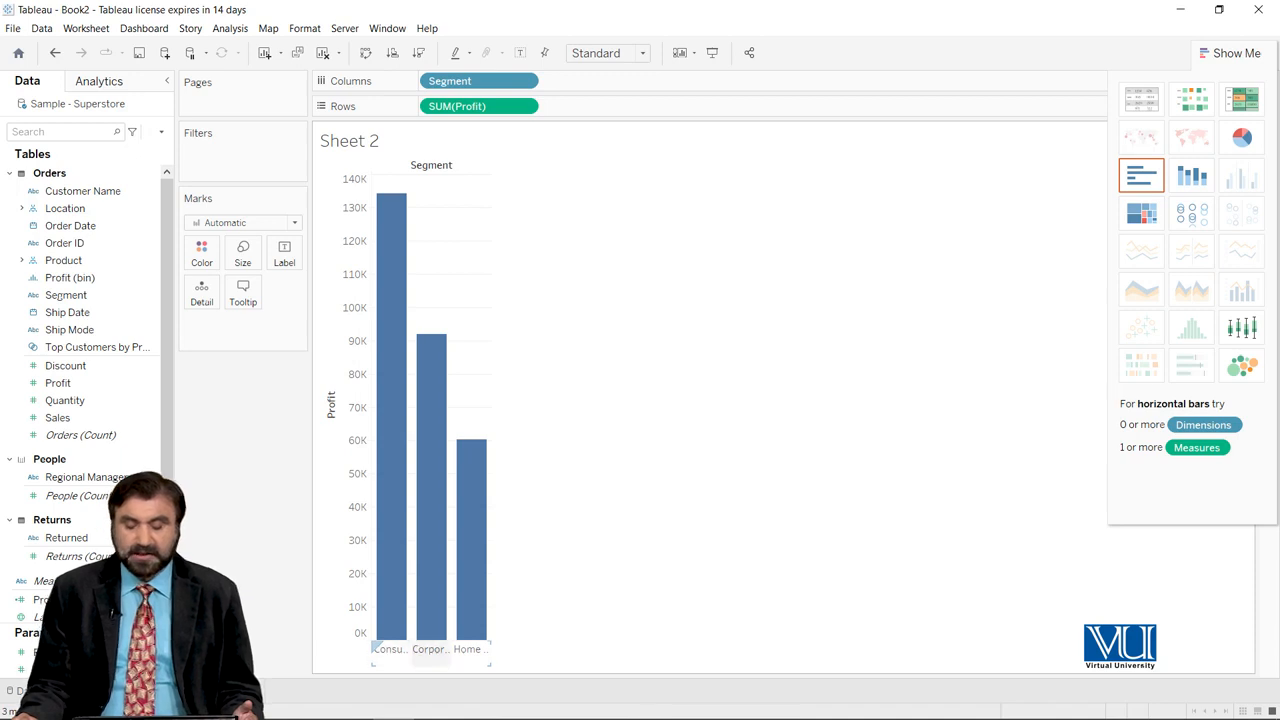
Review the options offered for SUM(Profit) on Rows and for Segment on Columns
{"action": "mouse_move", "coordinate": [395, 255]}
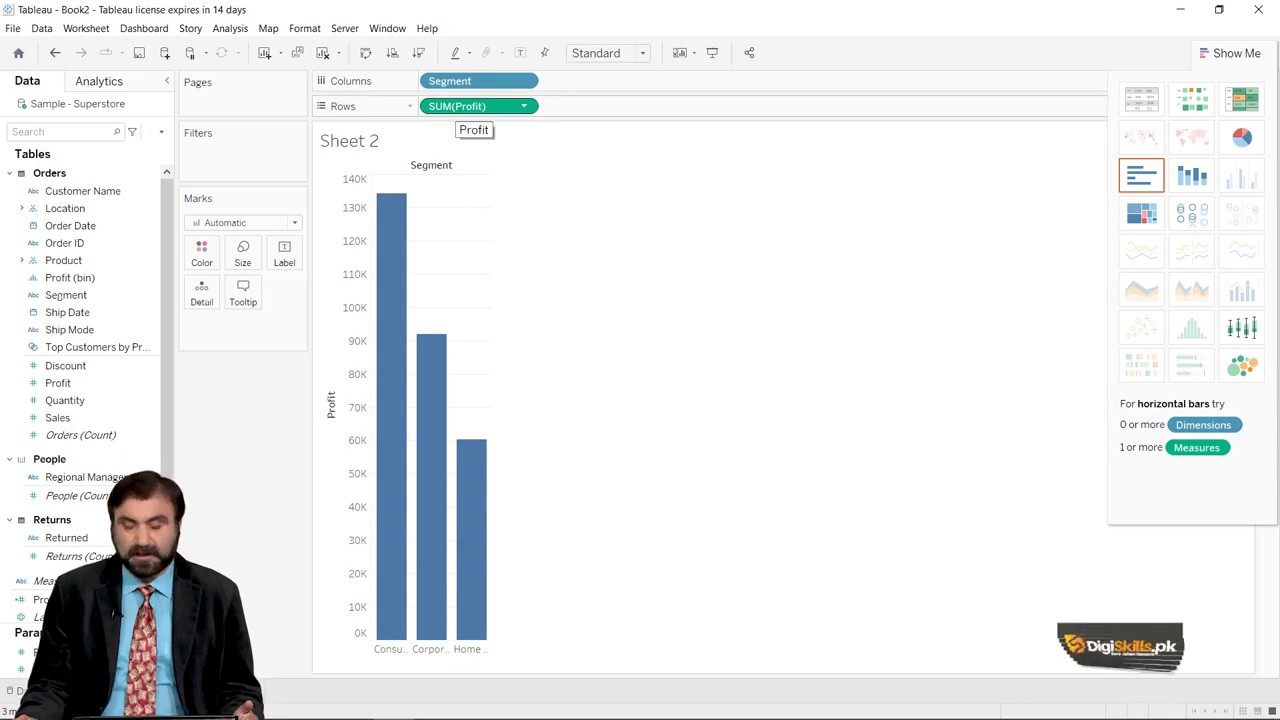
{"action": "left_click", "coordinate": [523, 106]}
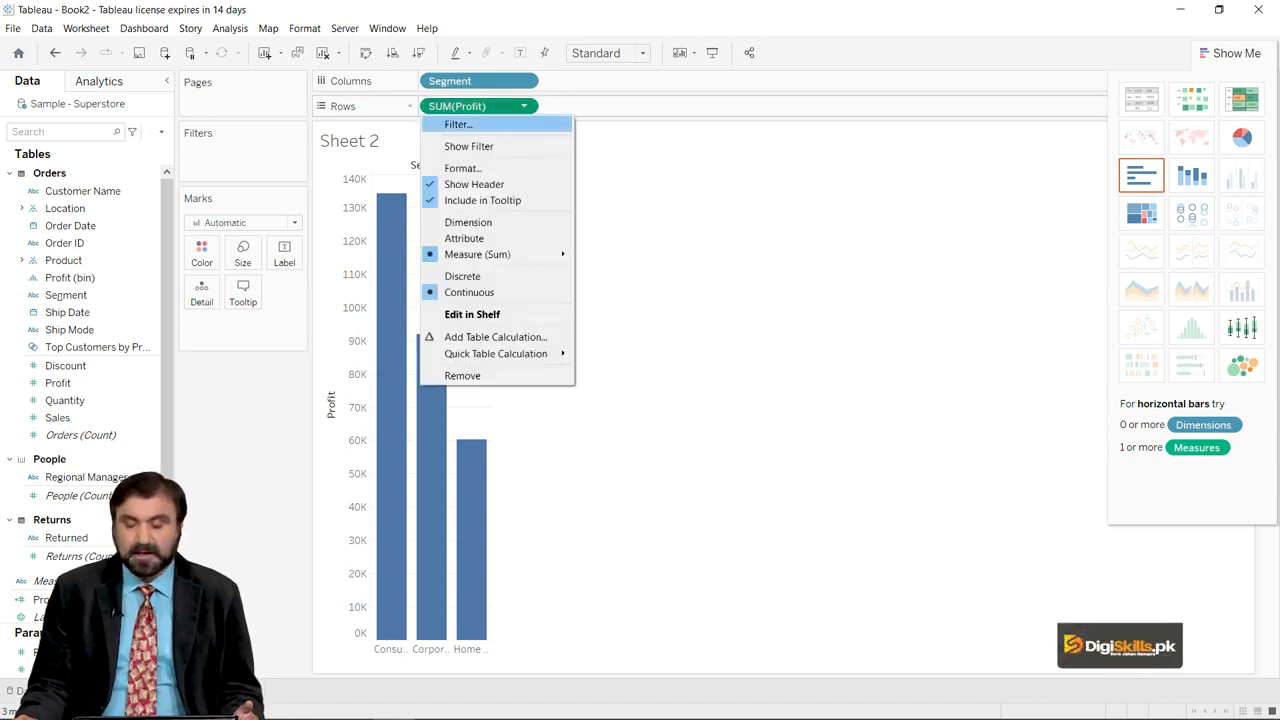
{"action": "mouse_move", "coordinate": [490, 254]}
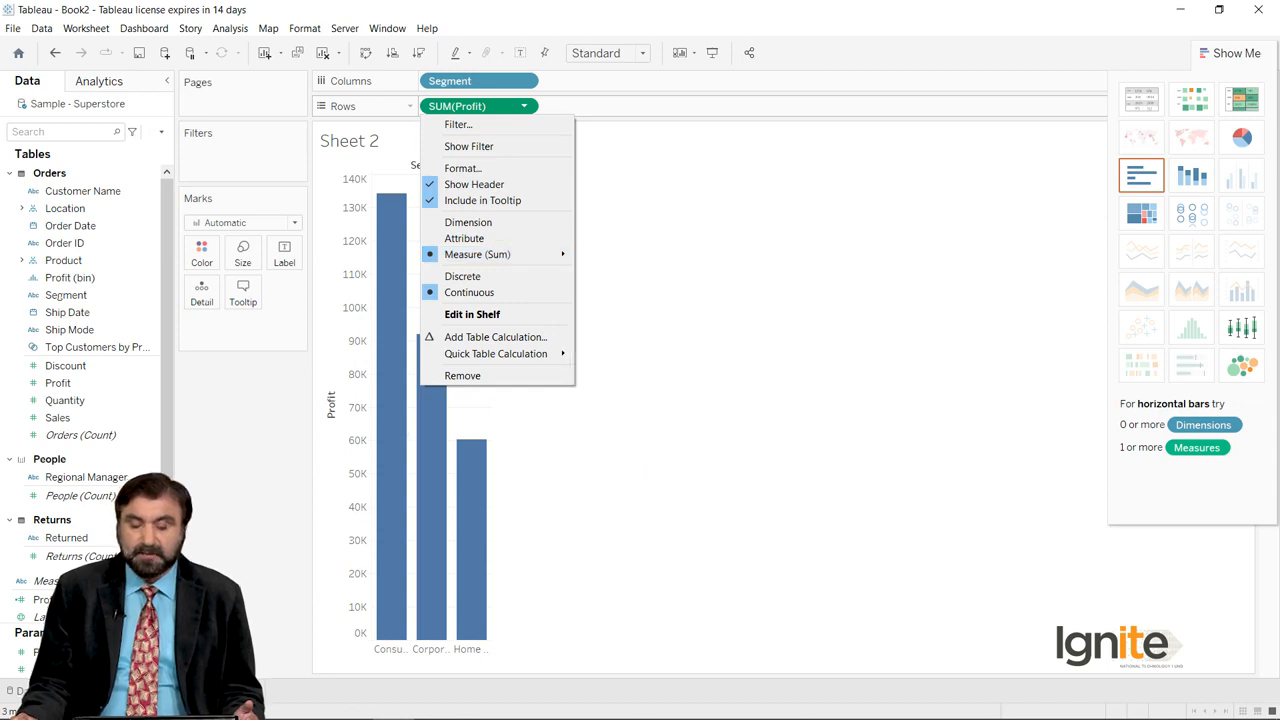
{"action": "left_click", "coordinate": [524, 81]}
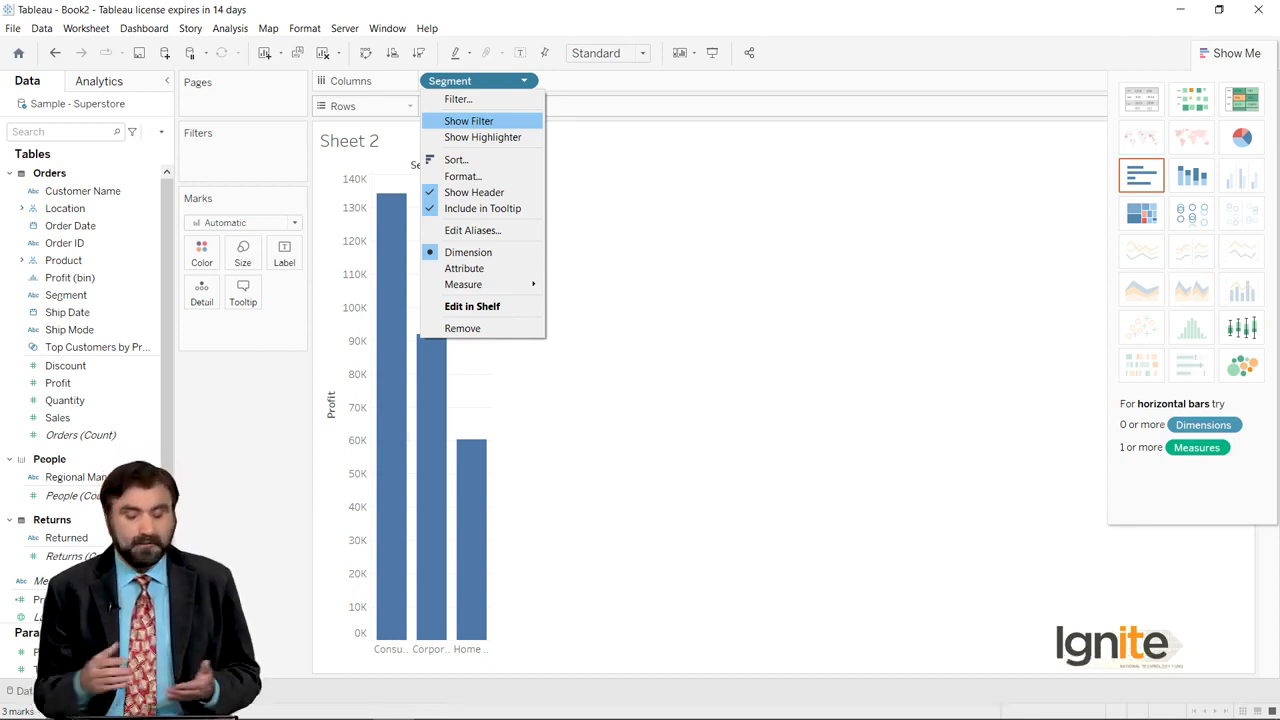
{"action": "left_click", "coordinate": [620, 200]}
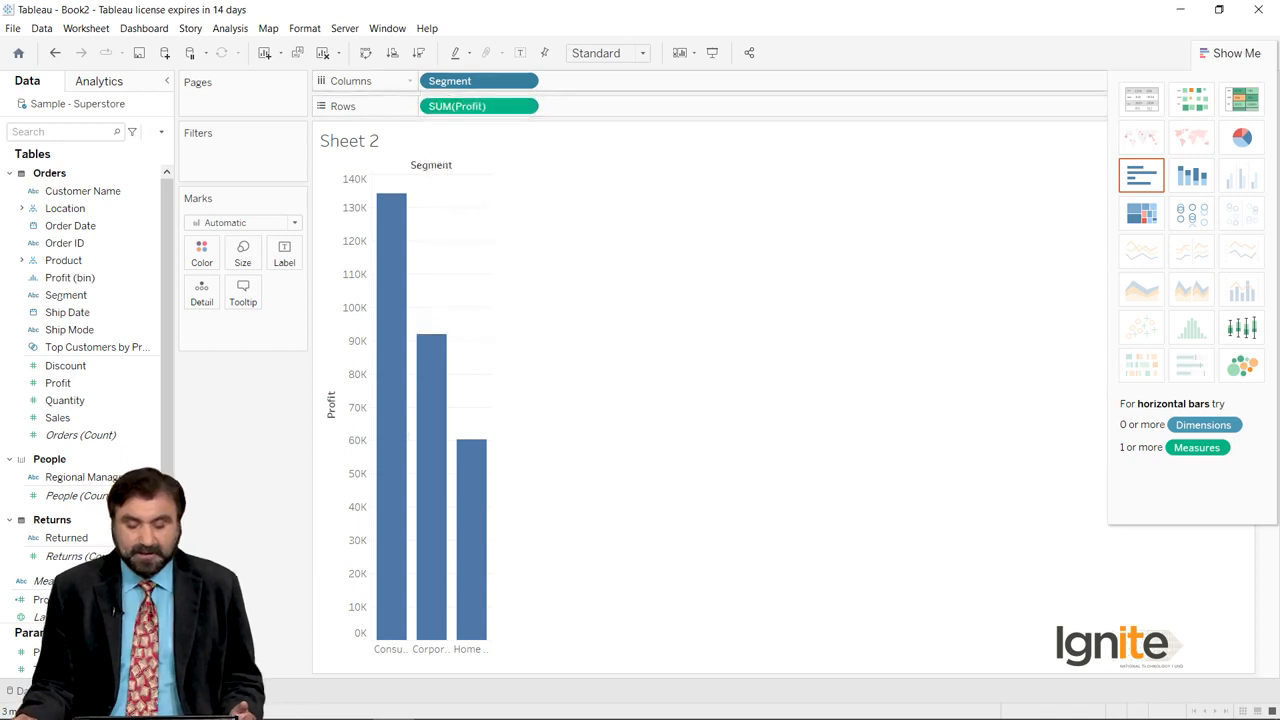
Try treating Profit on Rows as a dimension, and undo the change
{"action": "left_click", "coordinate": [524, 106]}
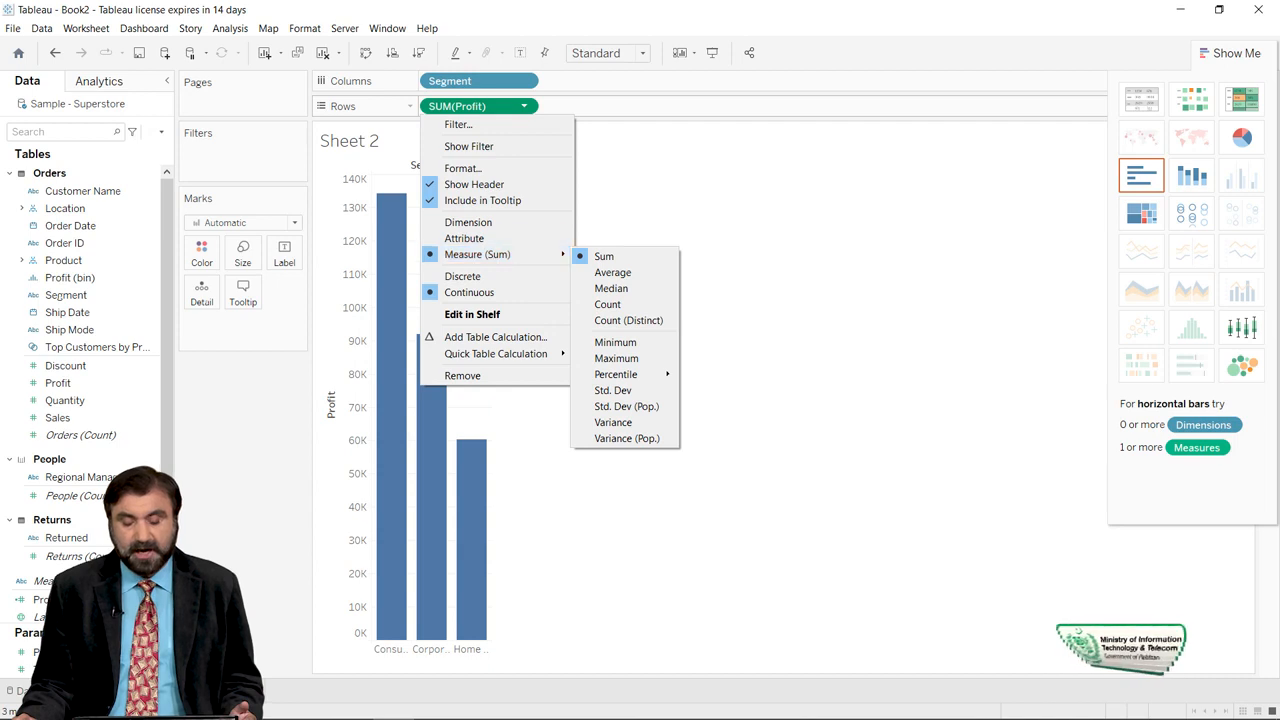
{"action": "left_click", "coordinate": [468, 222]}
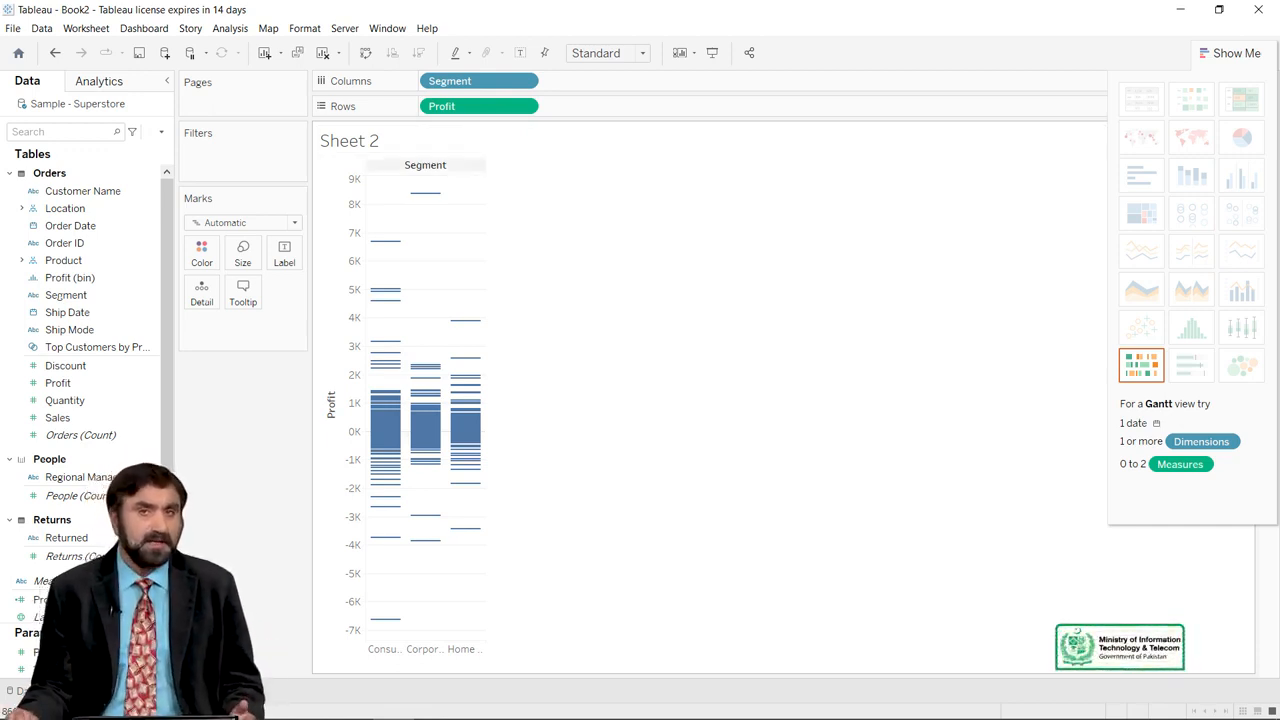
{"action": "left_click", "coordinate": [55, 52]}
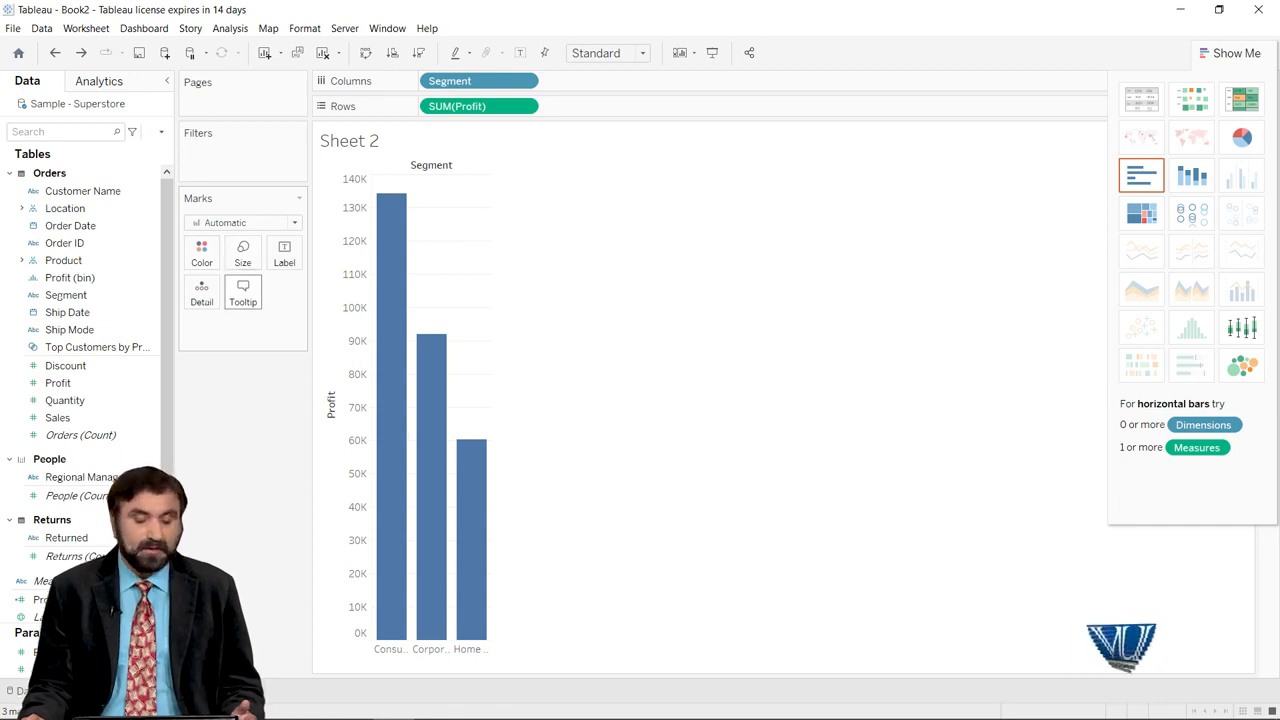
Recolor all the profit bars, trying orange and settling on light yellow
{"action": "left_click", "coordinate": [201, 250]}
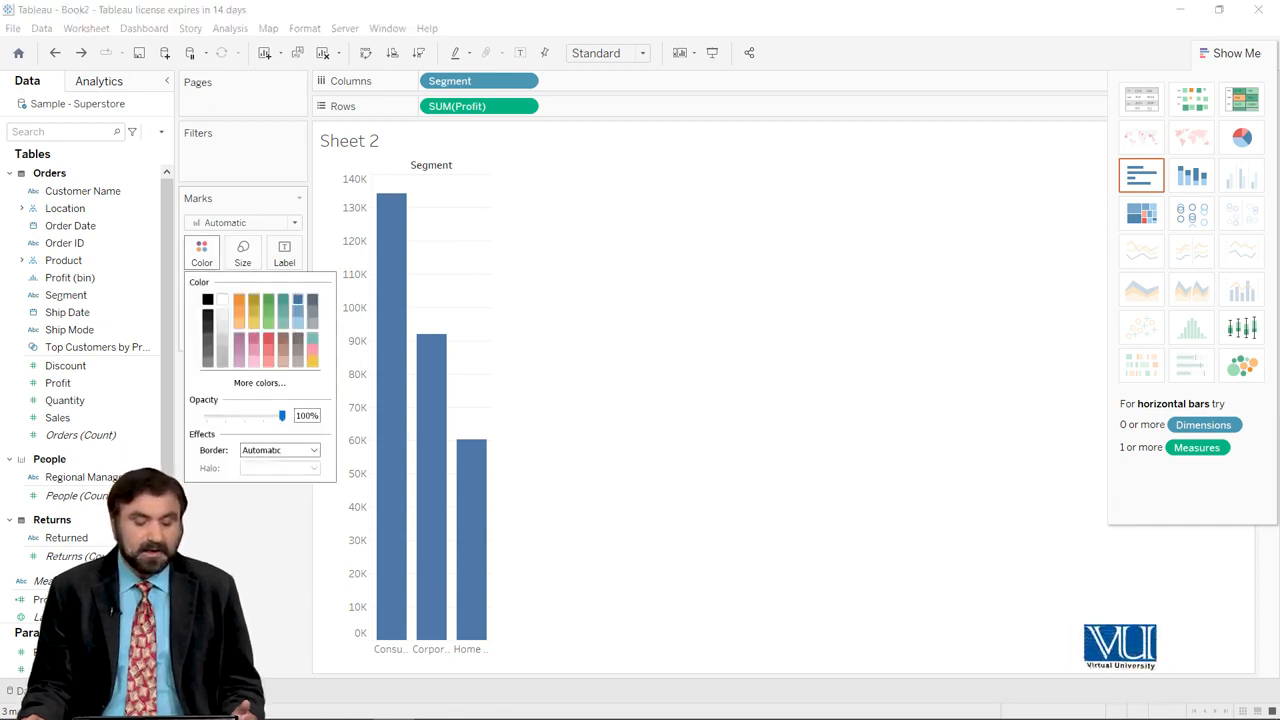
{"action": "mouse_move", "coordinate": [425, 345]}
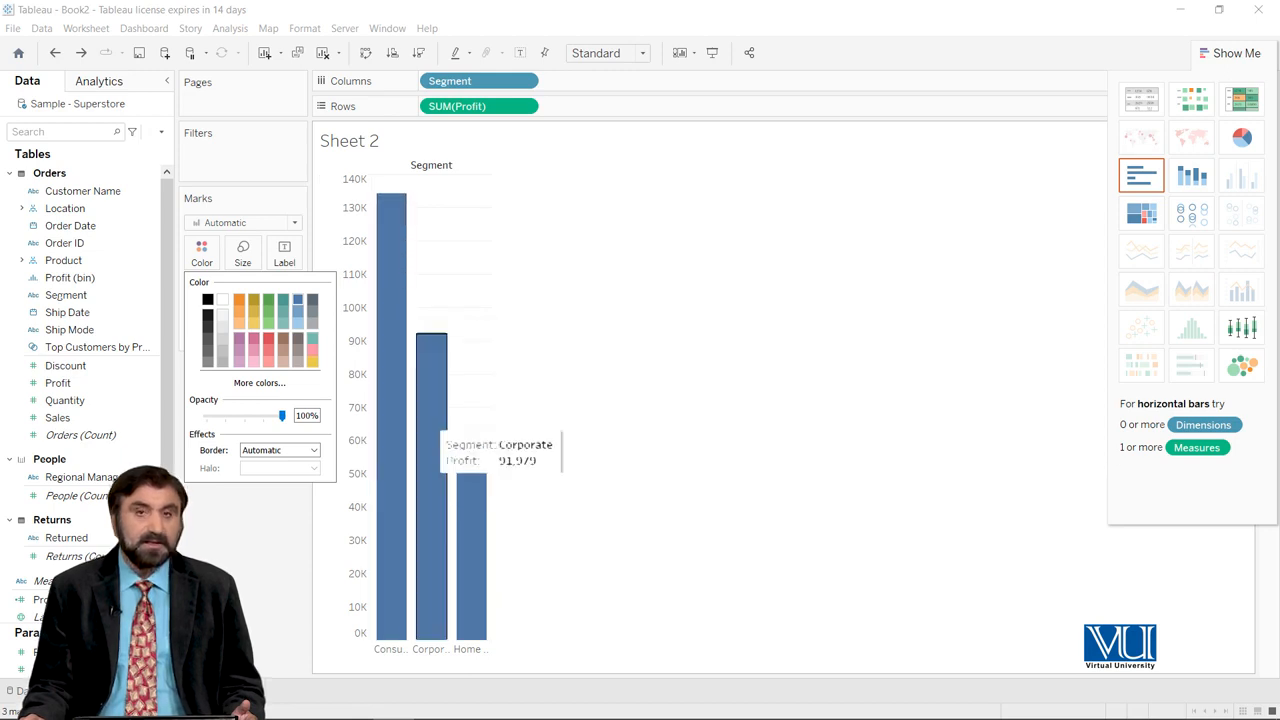
{"action": "left_click", "coordinate": [238, 299]}
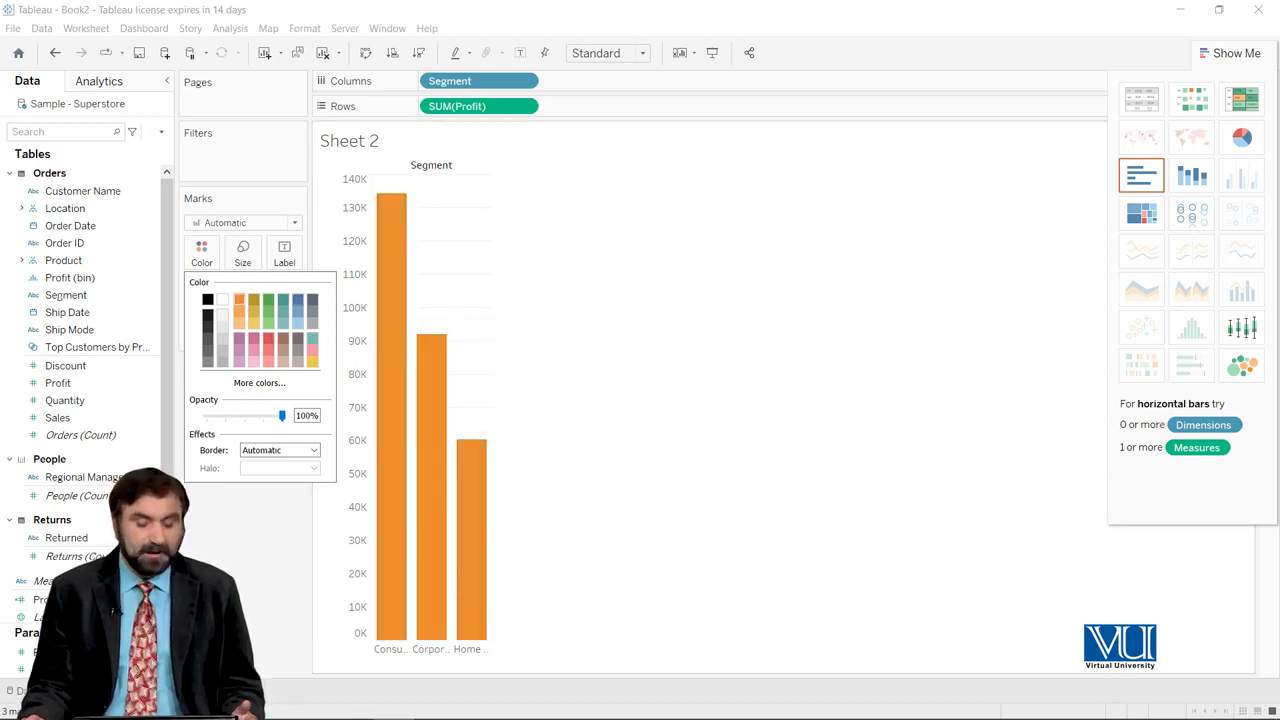
{"action": "left_click", "coordinate": [254, 323]}
{"action": "left_click", "coordinate": [600, 400]}
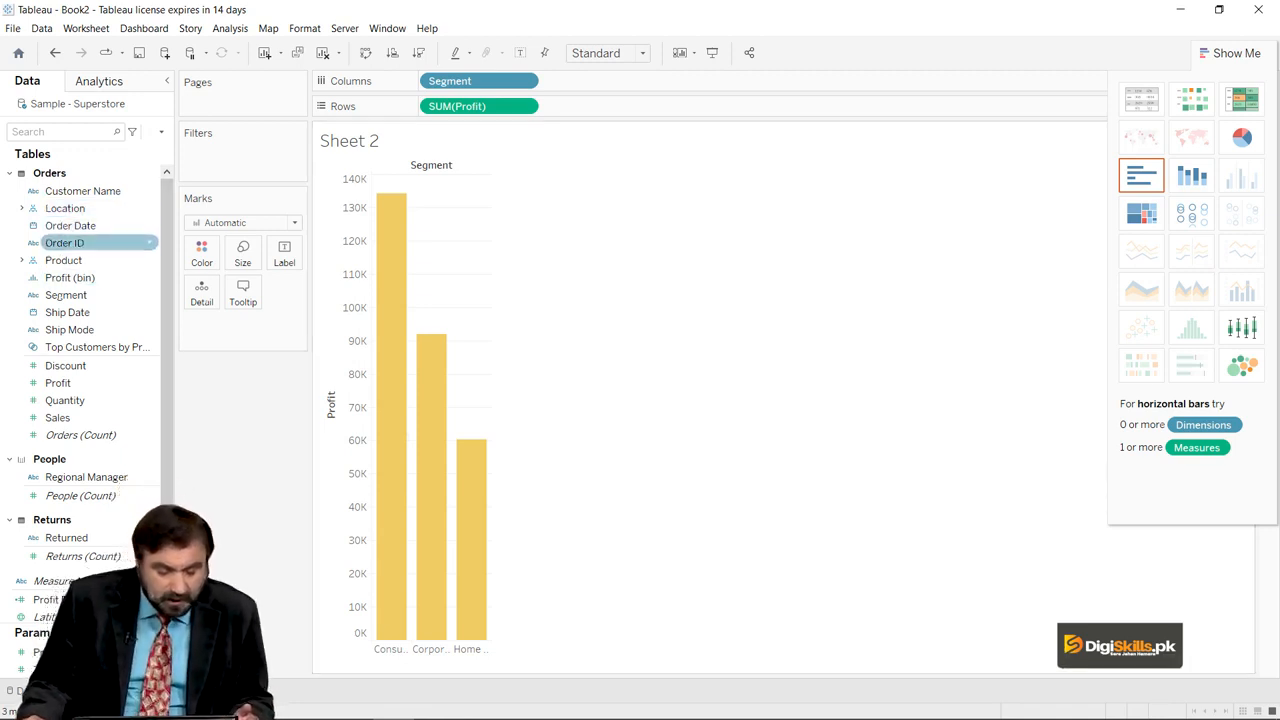
Add the Product hierarchy's Category to the marks and assign it to color to stack the bars
{"action": "left_click_drag", "start_coordinate": [60, 262], "coordinate": [200, 324]}
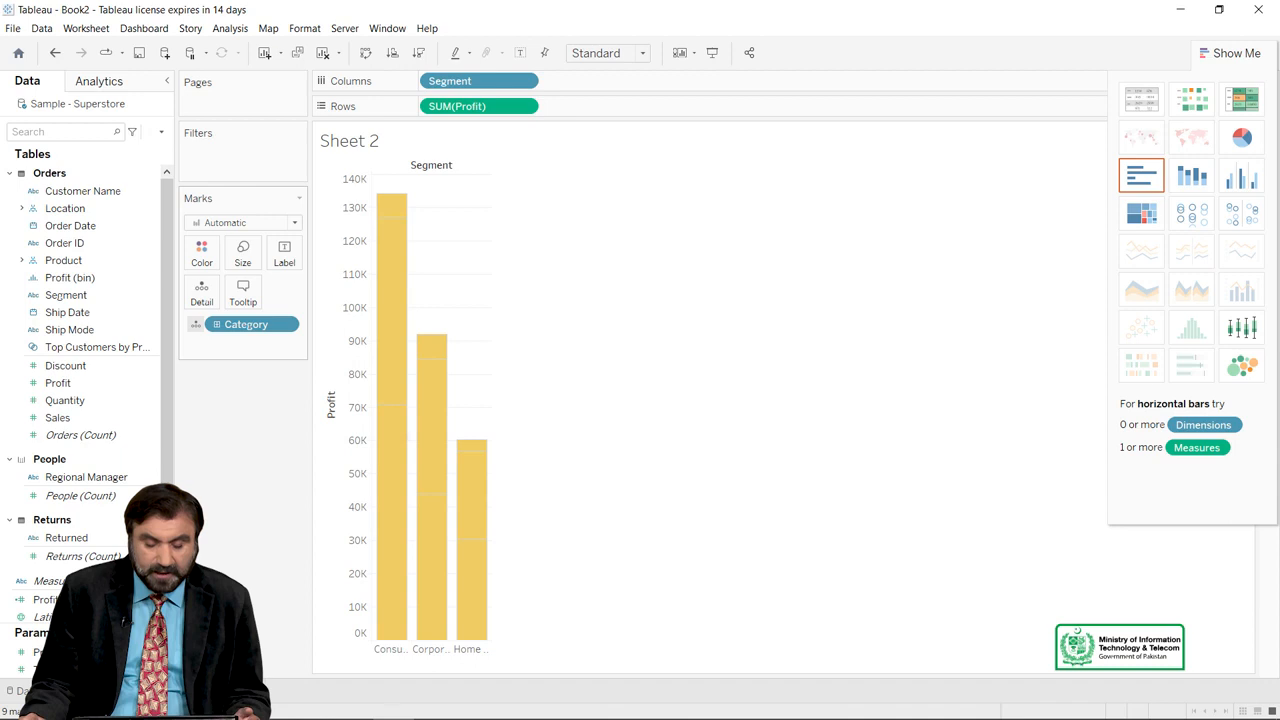
{"action": "left_click", "coordinate": [196, 324]}
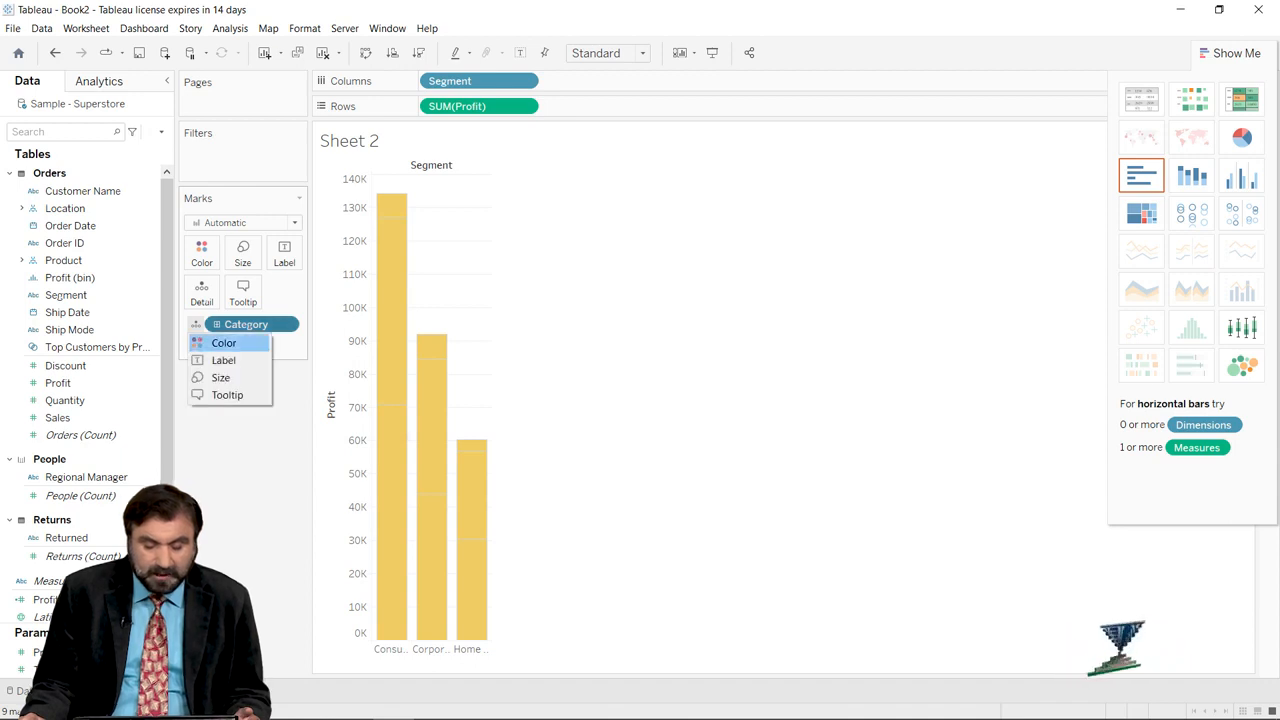
{"action": "left_click", "coordinate": [224, 343]}
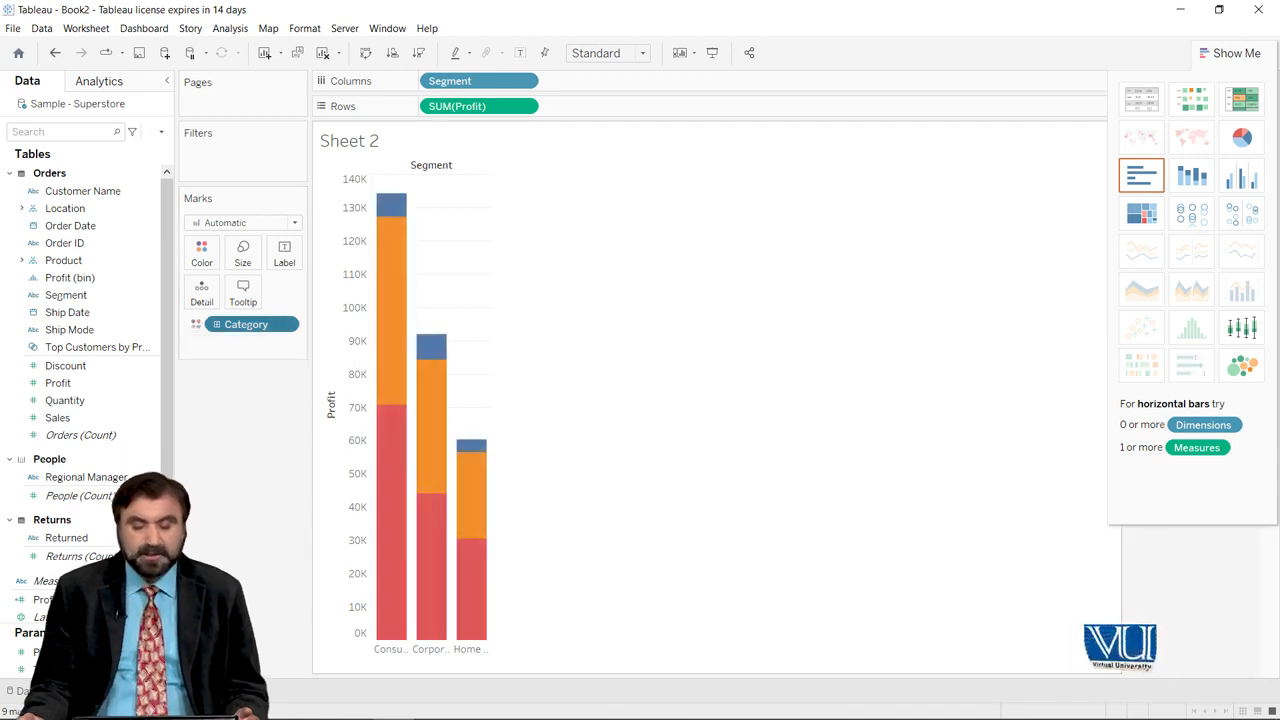